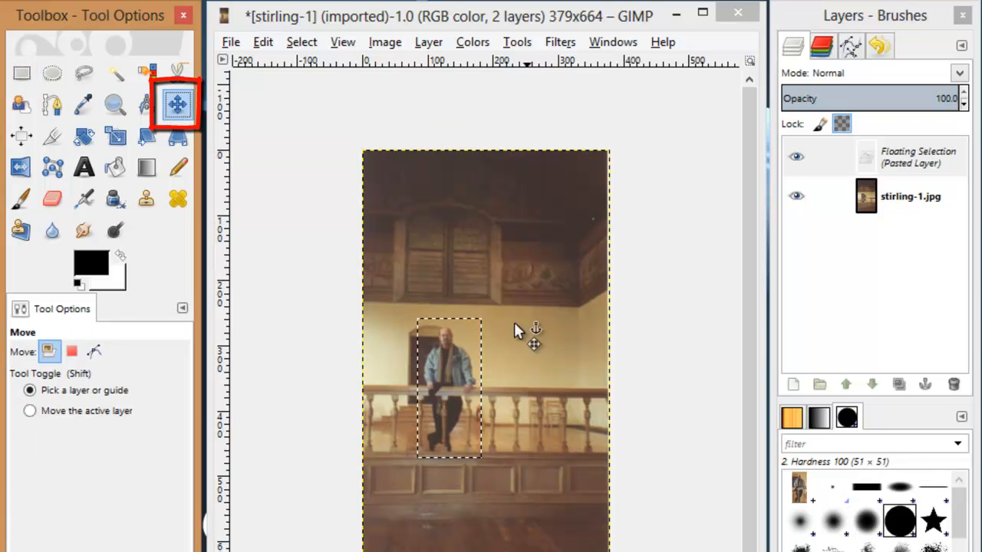
Step: Move the pasted copy of the man along the railing, to the right of the original, and anchor the floating selection
{"action": "left_click_drag", "start_coordinate": [455, 385], "coordinate": [526, 384]}
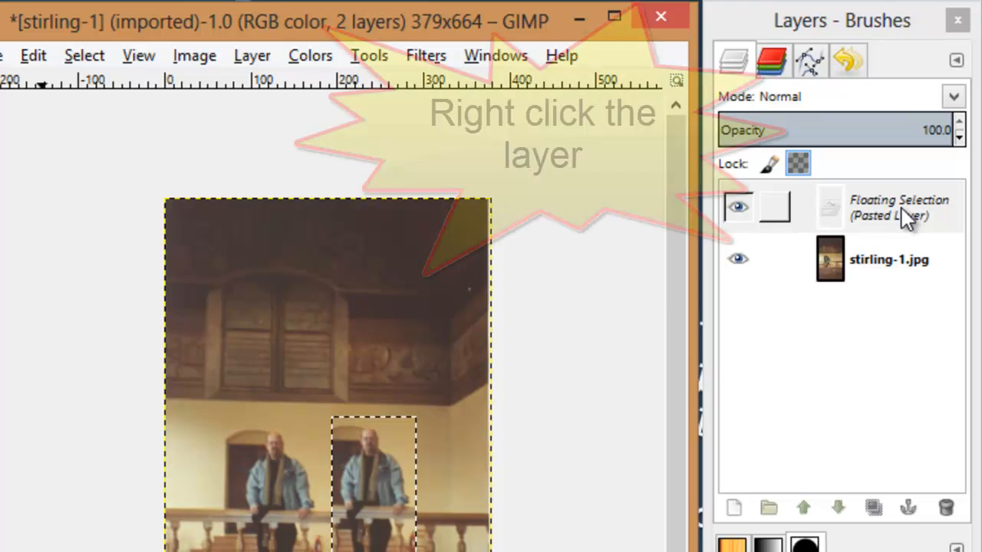
{"action": "right_click", "coordinate": [901, 208]}
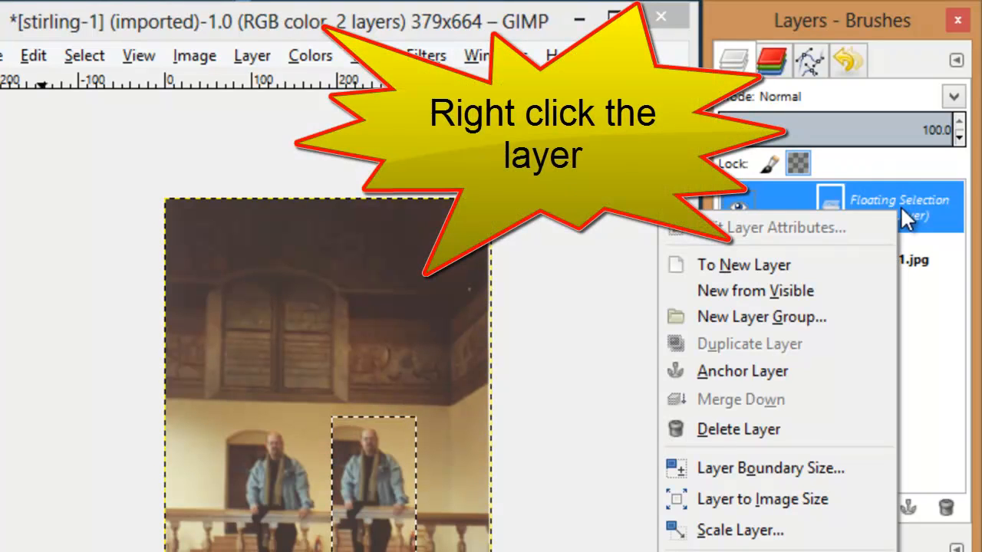
{"action": "left_click", "coordinate": [773, 375]}
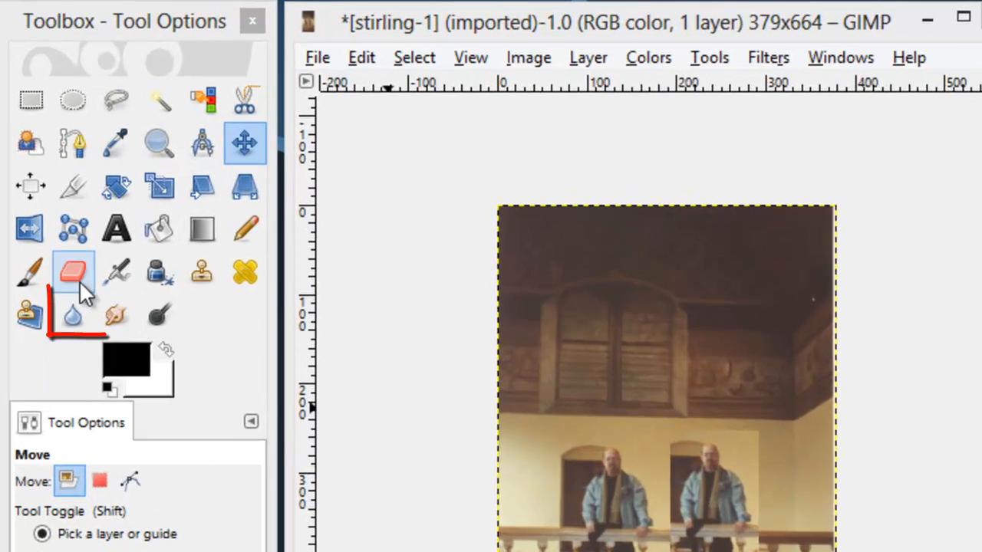
Step: Try erasing the leftover doorway background beside the anchored copy's head with the Eraser
{"action": "left_click", "coordinate": [53, 198]}
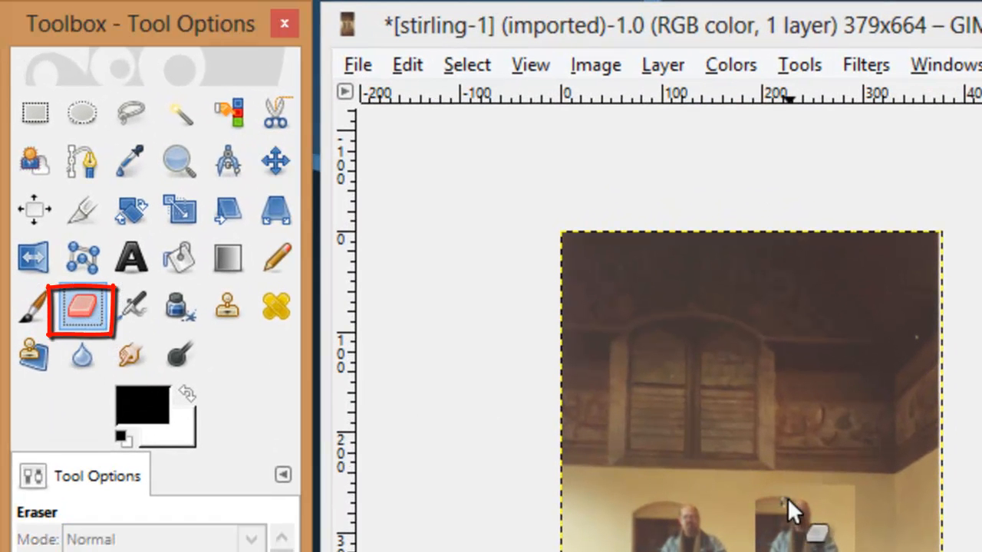
{"action": "mouse_move", "coordinate": [787, 485]}
{"action": "left_mouse_down"}
{"action": "mouse_move", "coordinate": [751, 526]}
{"action": "mouse_move", "coordinate": [775, 484]}
{"action": "mouse_move", "coordinate": [754, 506]}
{"action": "left_mouse_up"}
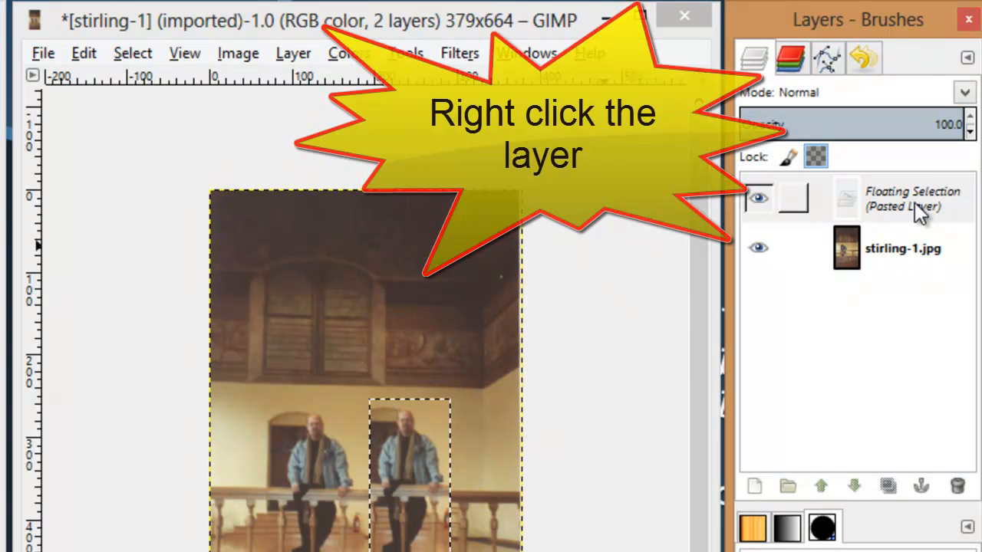
Step: Convert the floating selection into a new layer and shift the copied man slightly to align with the railing
{"action": "right_click", "coordinate": [915, 201]}
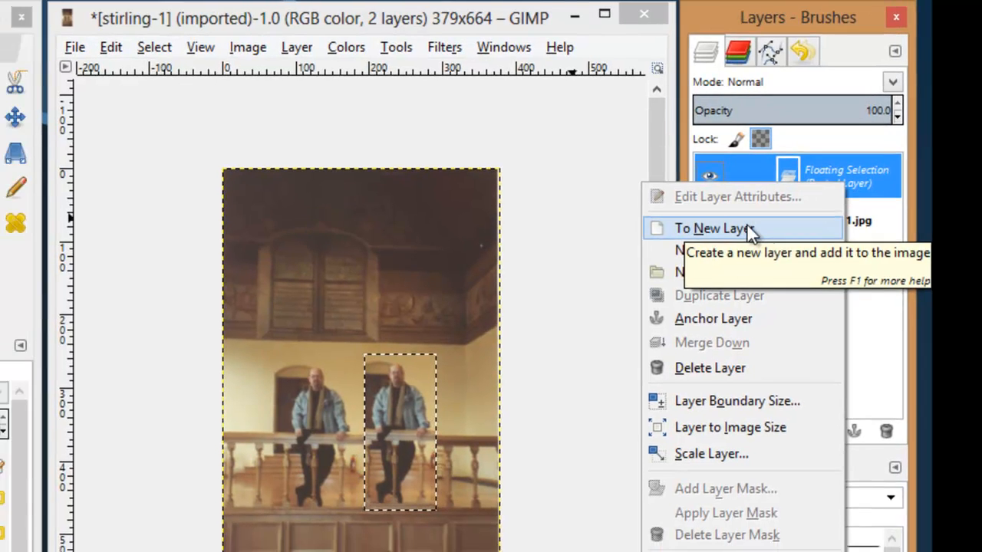
{"action": "left_click", "coordinate": [731, 236]}
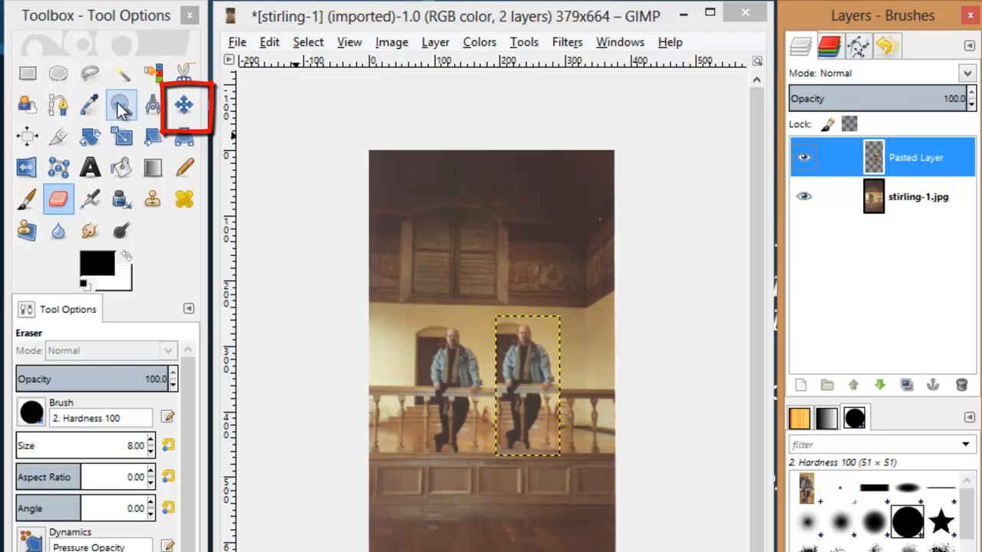
{"action": "left_click", "coordinate": [183, 108]}
{"action": "mouse_move", "coordinate": [511, 401]}
{"action": "left_mouse_down"}
{"action": "mouse_move", "coordinate": [554, 404]}
{"action": "mouse_move", "coordinate": [504, 391]}
{"action": "mouse_move", "coordinate": [511, 395]}
{"action": "left_mouse_up"}
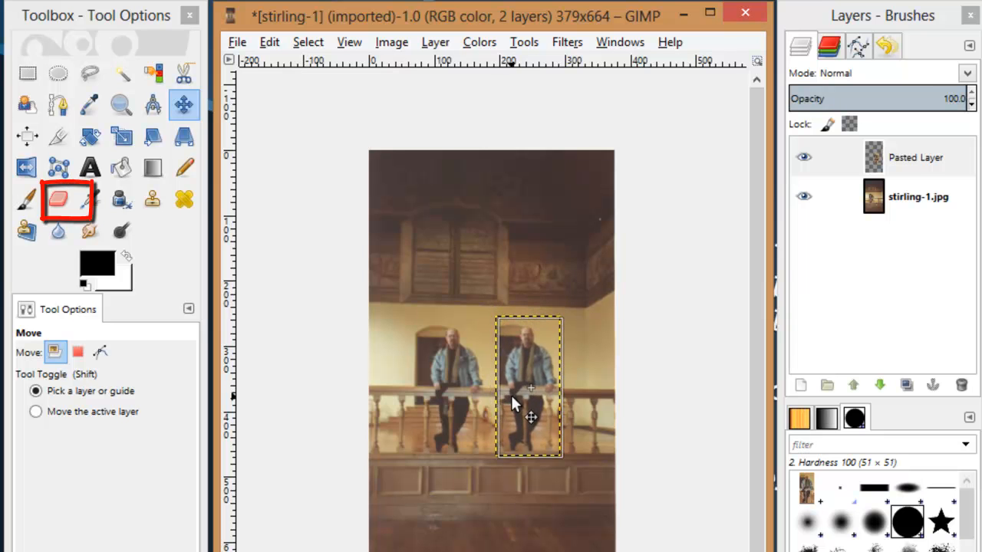
Step: Erase the leftover doorway background beside the copied man on the Pasted Layer
{"action": "left_click", "coordinate": [59, 199]}
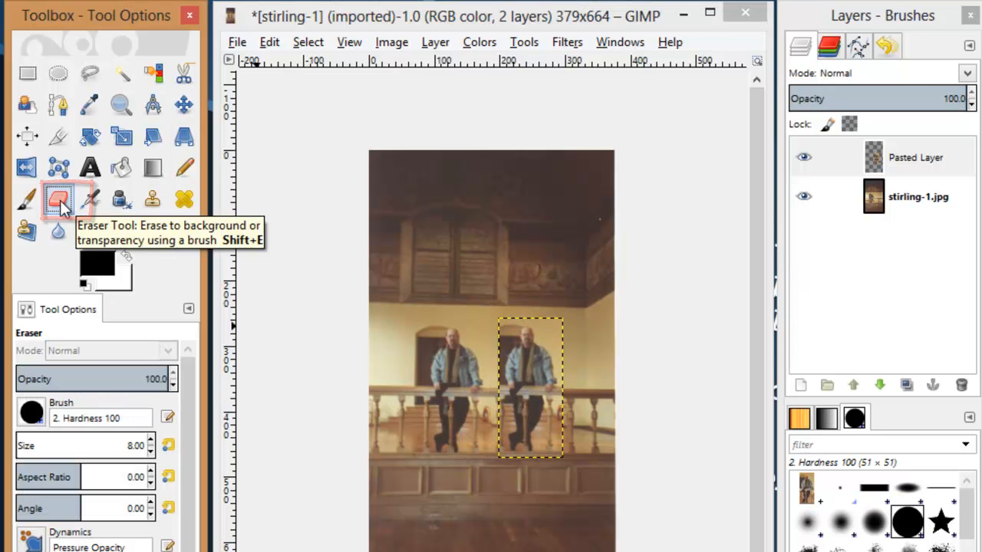
{"action": "left_click", "coordinate": [935, 160]}
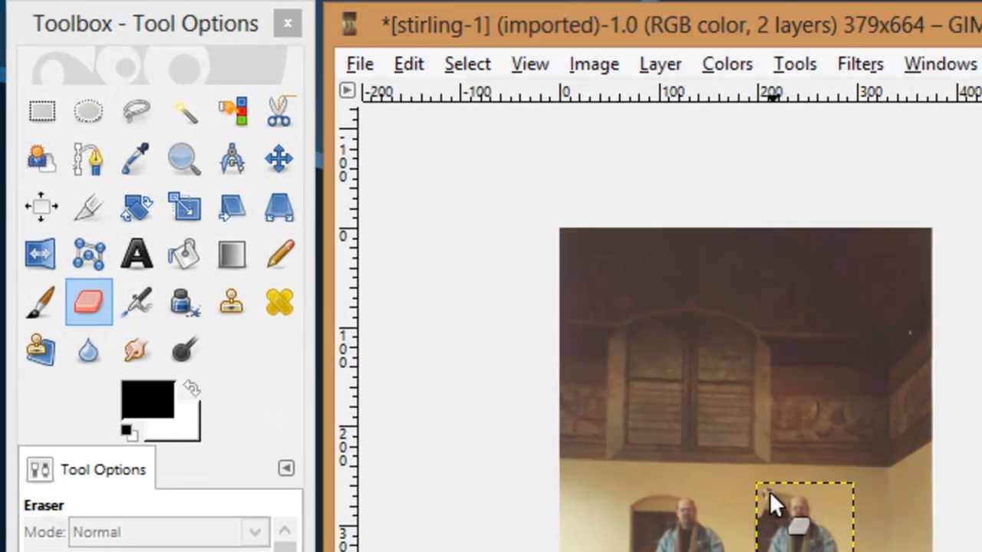
{"action": "left_click_drag", "start_coordinate": [781, 513], "coordinate": [758, 551]}
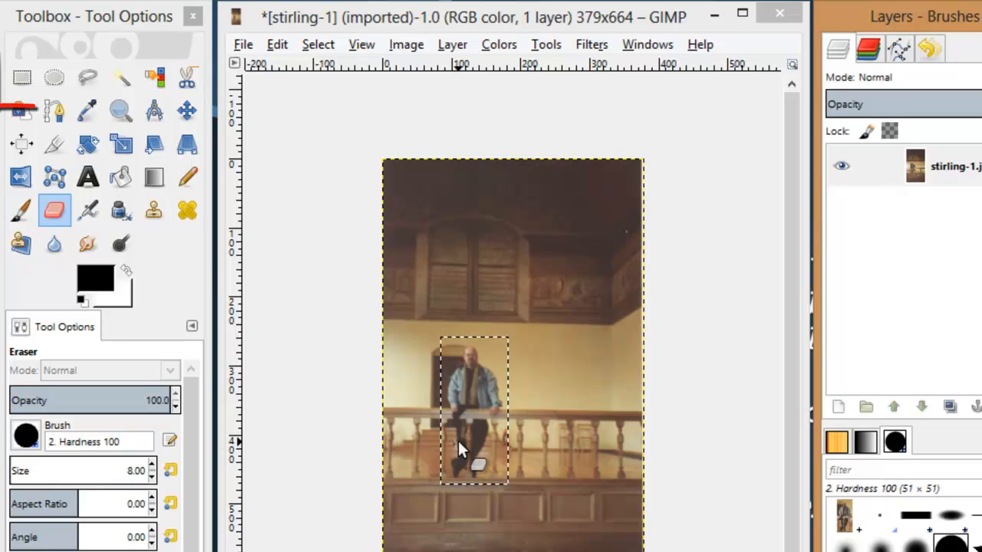
Step: Select a rectangle of wall and railing to the right of the man and paste the copied figure into it
{"action": "key", "text": "r"}
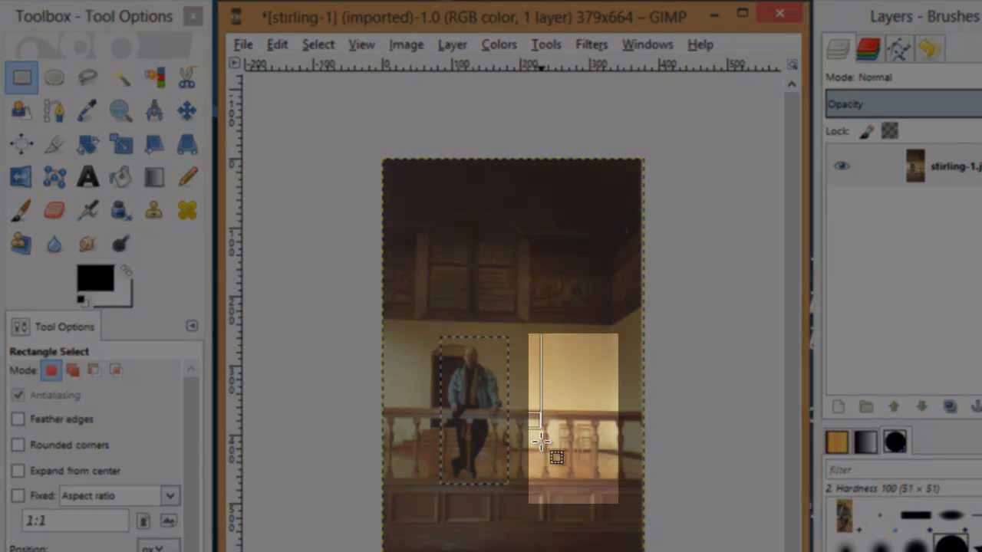
{"action": "left_click_drag", "start_coordinate": [541, 335], "coordinate": [615, 484]}
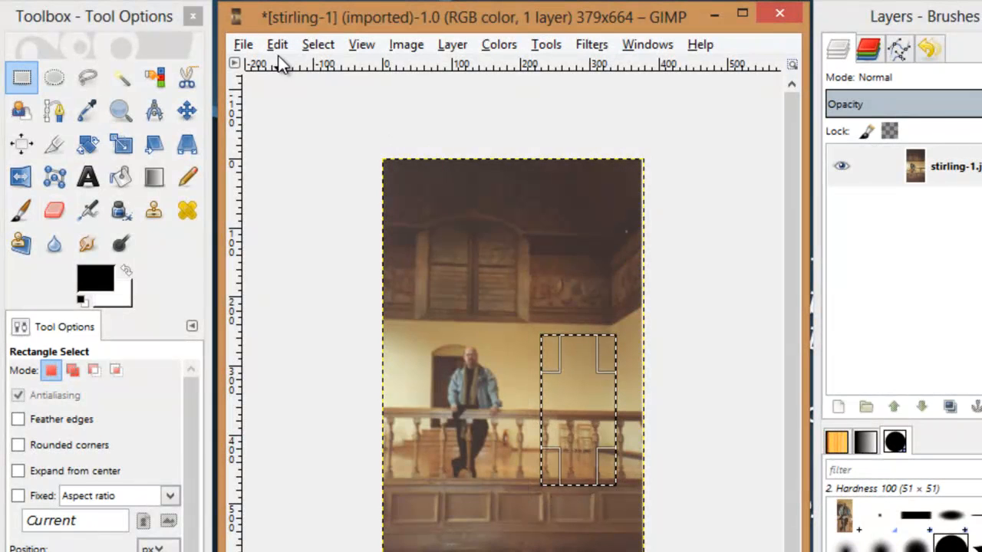
{"action": "left_click", "coordinate": [277, 44]}
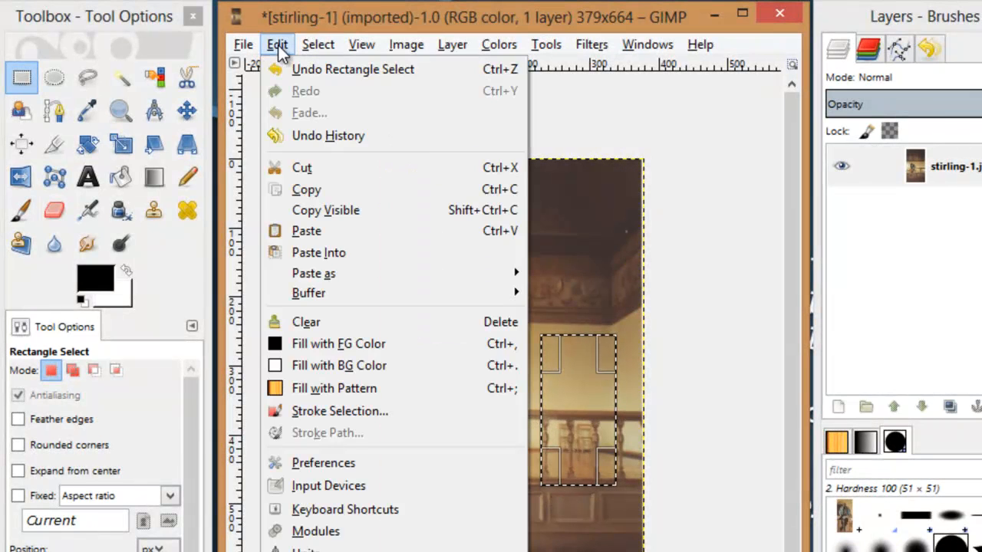
{"action": "left_click", "coordinate": [365, 252]}
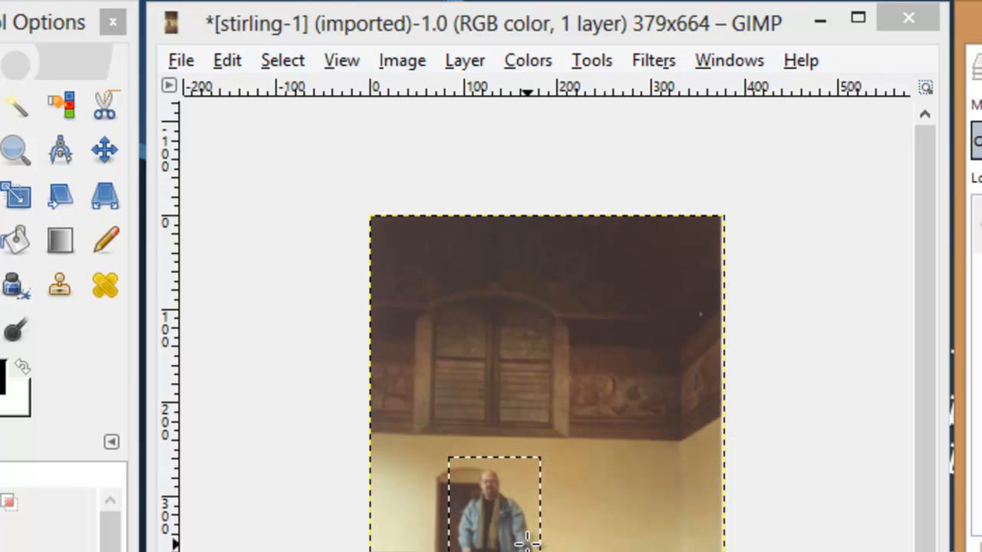
Step: Paste the copied man as a new layer and move it onto the railing to the right of the original
{"action": "left_click", "coordinate": [223, 58]}
{"action": "mouse_move", "coordinate": [319, 369]}
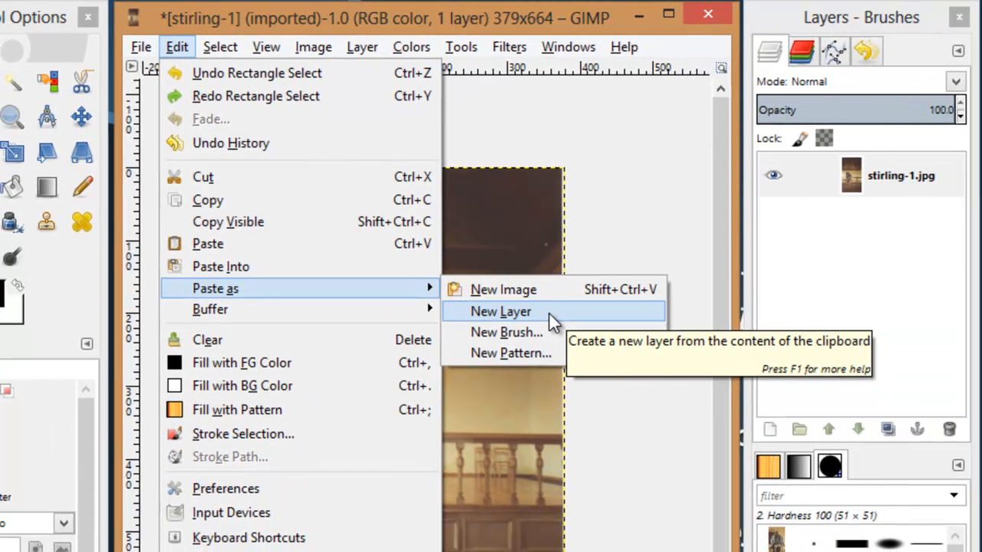
{"action": "left_click", "coordinate": [570, 325]}
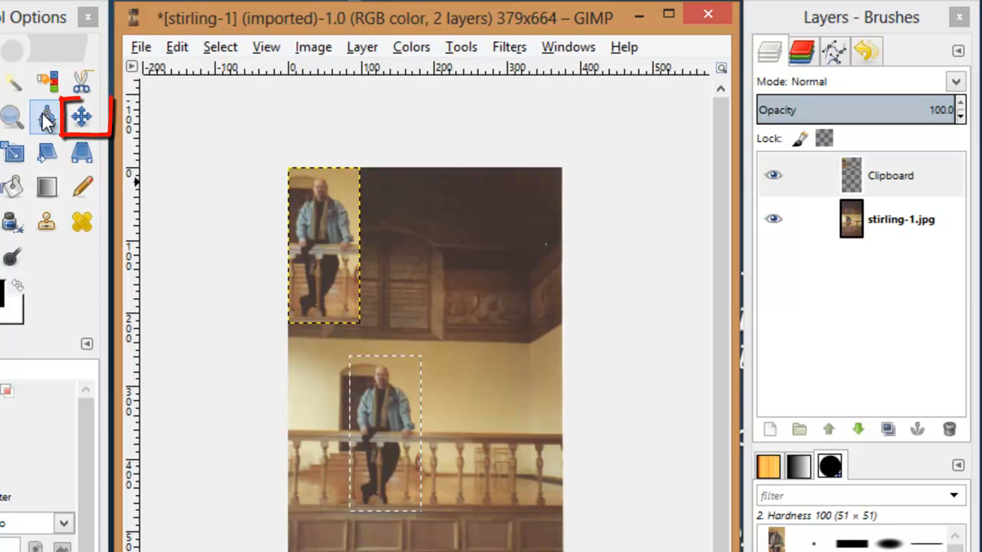
{"action": "left_click", "coordinate": [81, 117]}
{"action": "left_click_drag", "start_coordinate": [338, 236], "coordinate": [506, 422]}
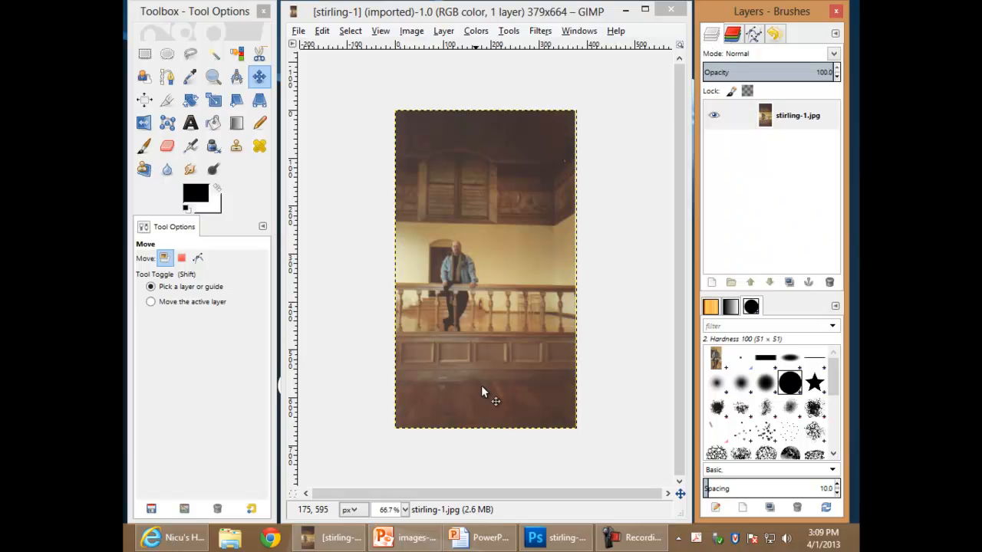
Step: Trace the right edge of the man with Scissors Select, from the top of his head down to his lower leg
{"action": "left_click", "coordinate": [404, 510]}
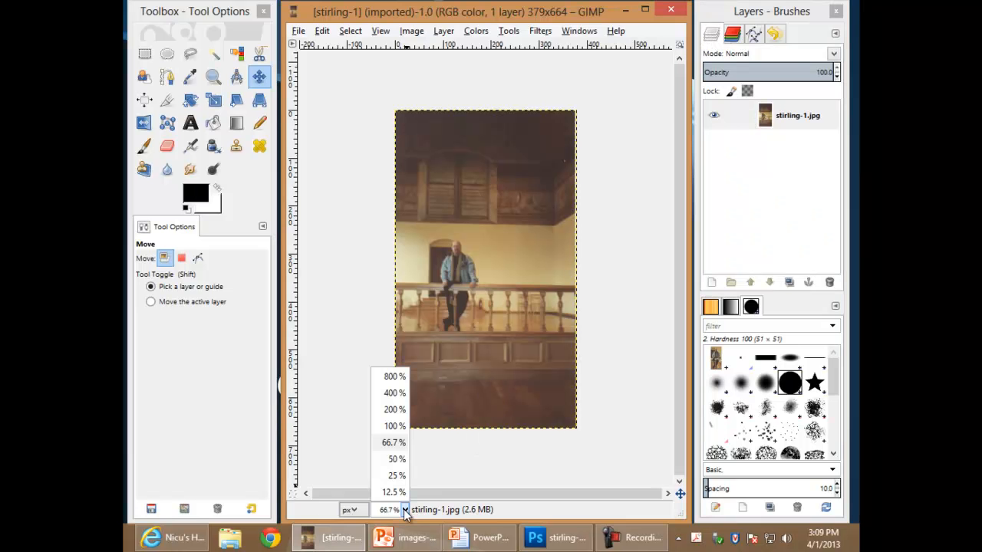
{"action": "left_click", "coordinate": [395, 410]}
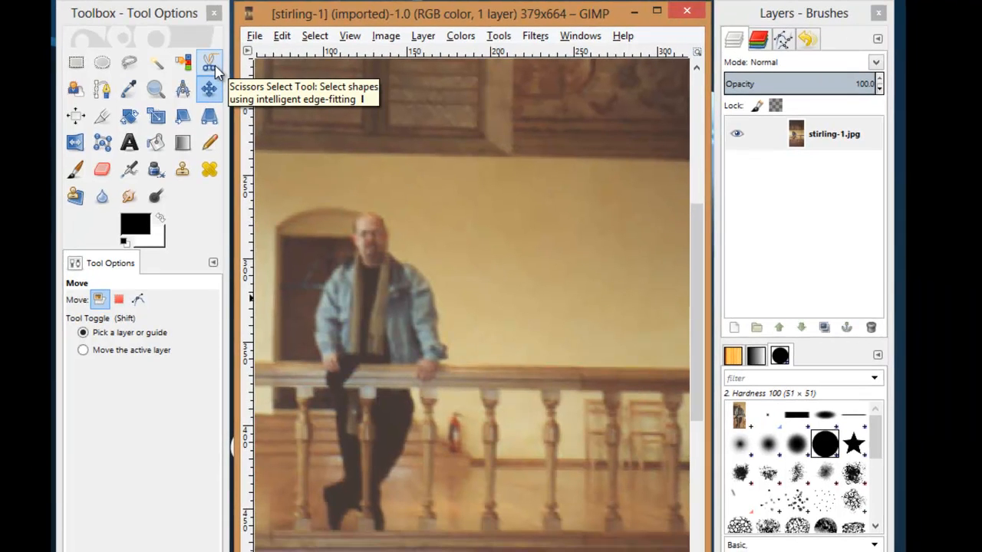
{"action": "left_click", "coordinate": [209, 64]}
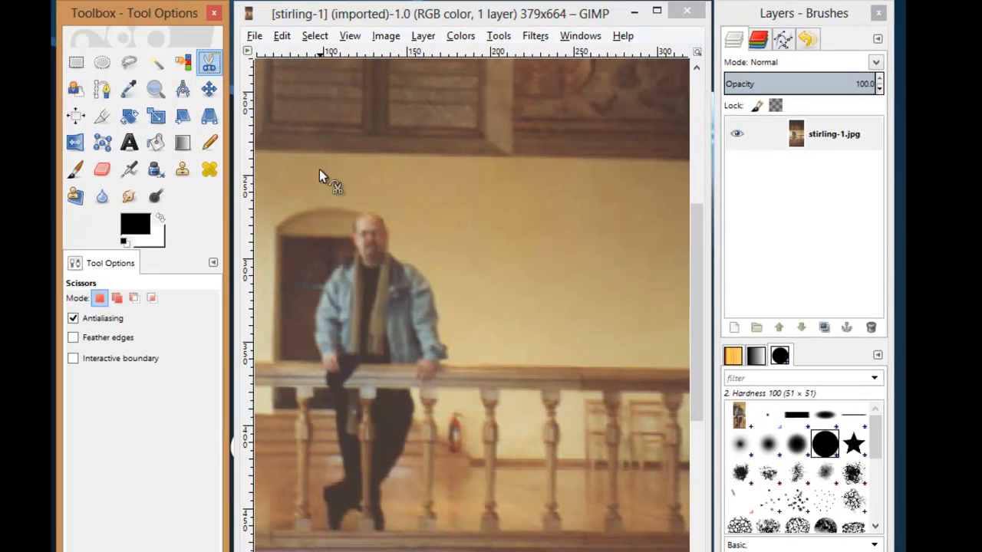
{"action": "left_click", "coordinate": [371, 212]}
{"action": "left_click", "coordinate": [389, 250]}
{"action": "left_click", "coordinate": [425, 276]}
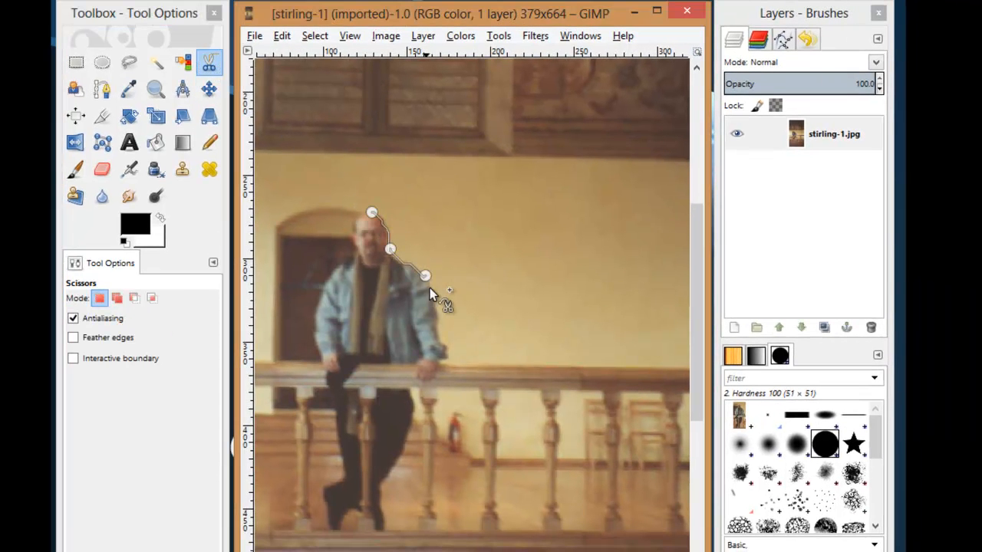
{"action": "left_click", "coordinate": [449, 356]}
{"action": "left_click", "coordinate": [428, 381]}
{"action": "left_click", "coordinate": [412, 383]}
{"action": "left_click", "coordinate": [409, 432]}
{"action": "left_click", "coordinate": [379, 483]}
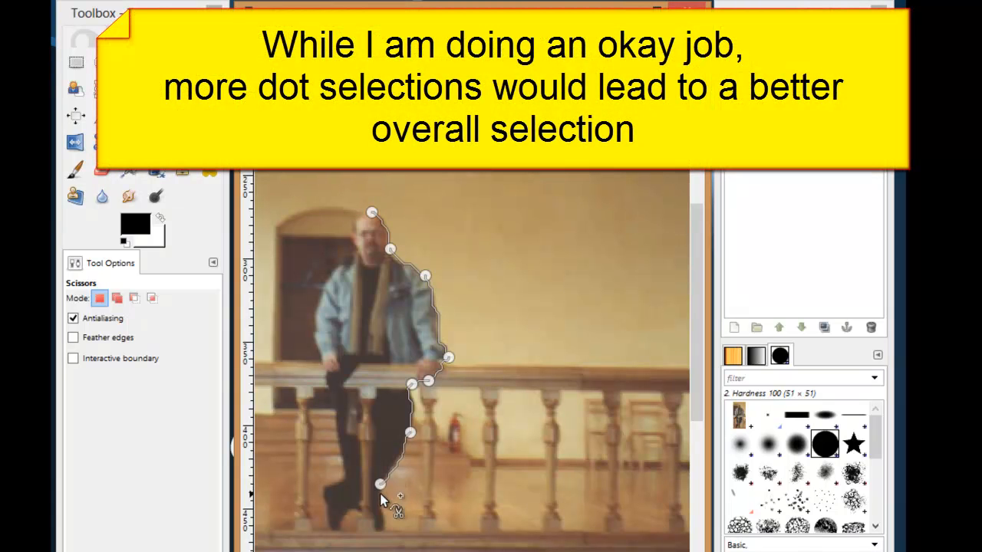
Step: Trace around the man's feet and up his left edge, close the outline at the head, and convert it into a selection
{"action": "left_click", "coordinate": [383, 528]}
{"action": "left_click", "coordinate": [327, 526]}
{"action": "left_click", "coordinate": [317, 489]}
{"action": "left_click", "coordinate": [340, 473]}
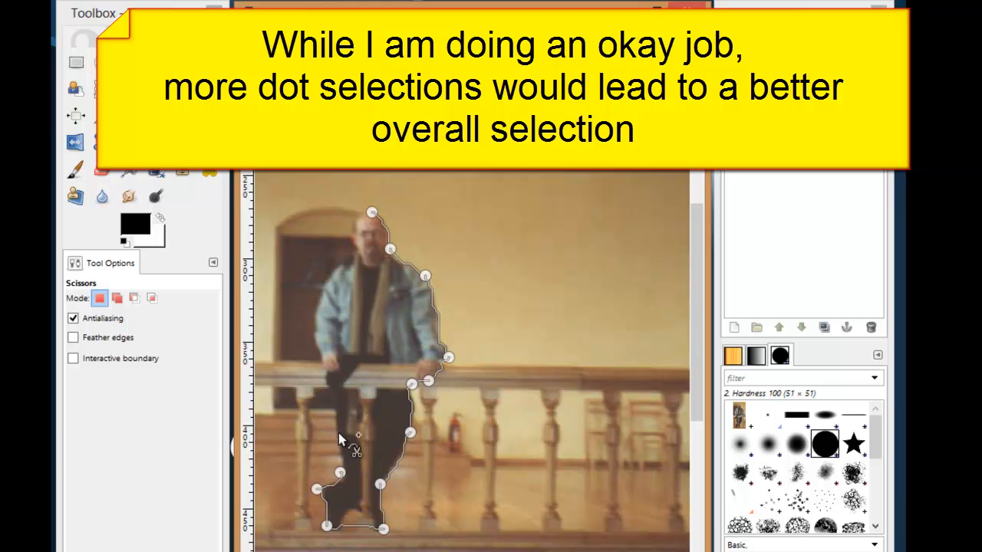
{"action": "left_click", "coordinate": [329, 388]}
{"action": "left_click", "coordinate": [310, 333]}
{"action": "left_click", "coordinate": [333, 269]}
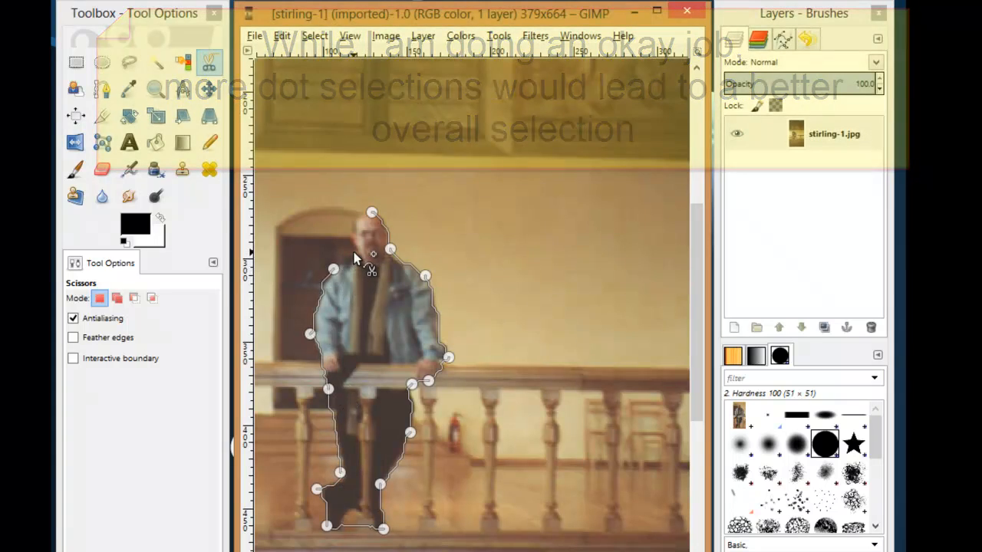
{"action": "left_click", "coordinate": [353, 220]}
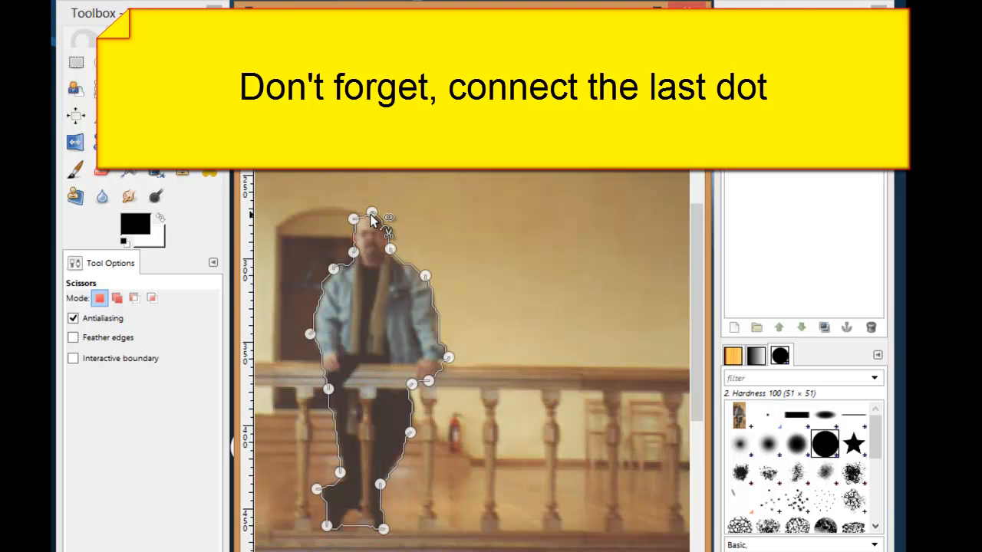
{"action": "left_click", "coordinate": [371, 220]}
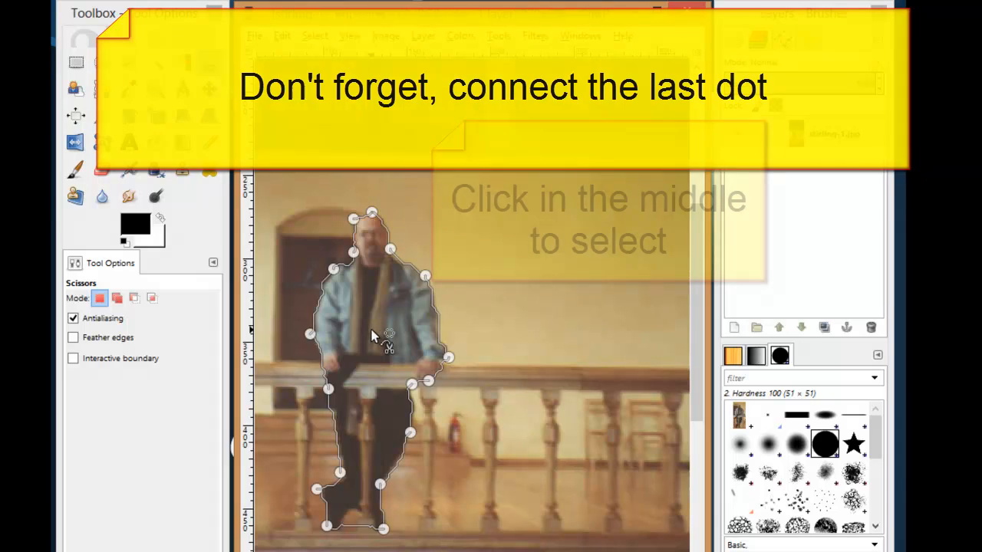
{"action": "left_click", "coordinate": [372, 337]}
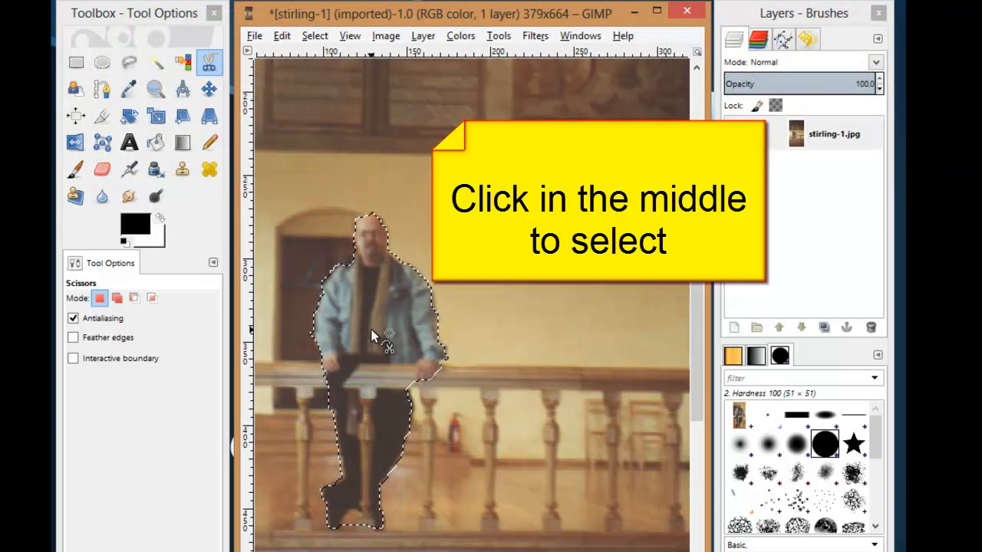
Step: Copy and paste the selected man, and move the pasted figure onto the railing to the right of the original
{"action": "left_click", "coordinate": [282, 35]}
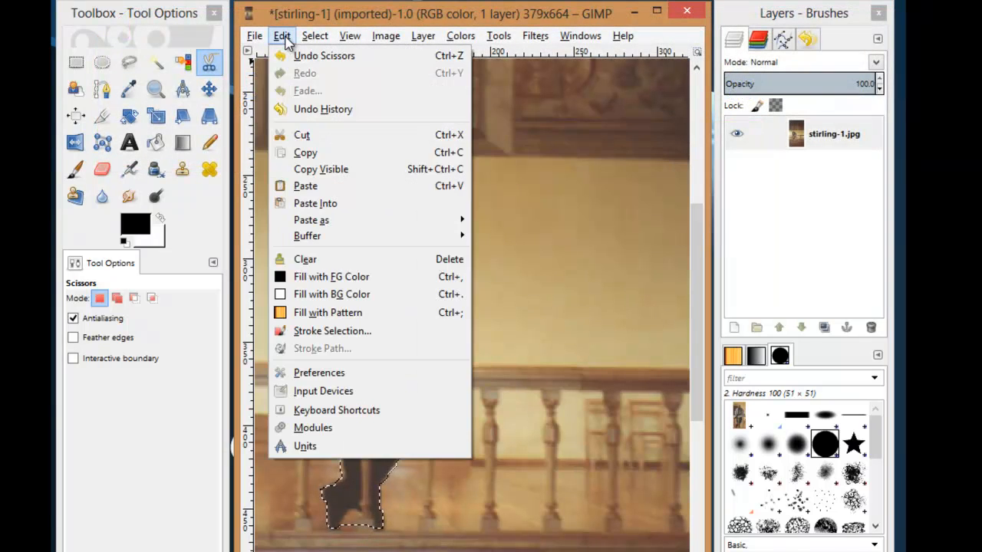
{"action": "left_click", "coordinate": [305, 175]}
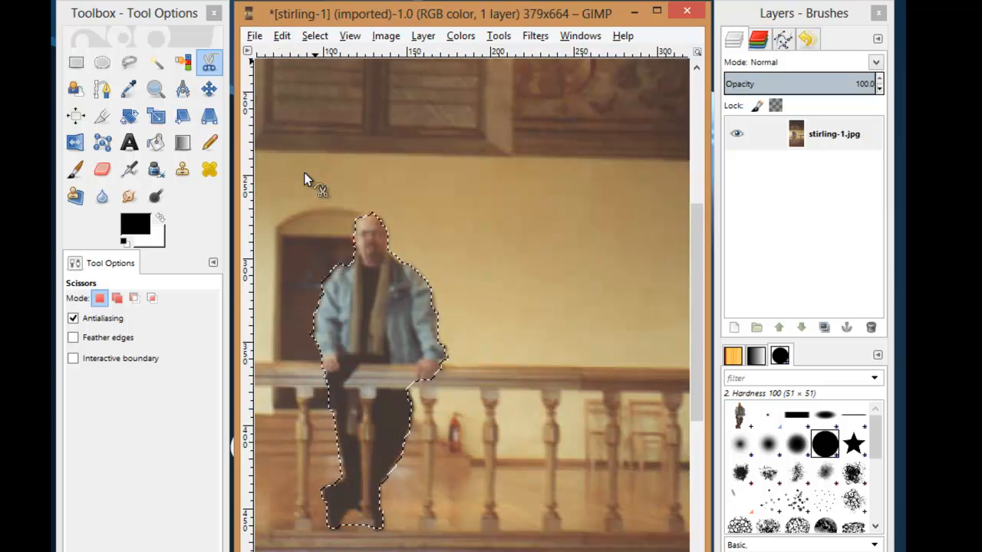
{"action": "left_click", "coordinate": [281, 35]}
{"action": "left_click", "coordinate": [326, 187]}
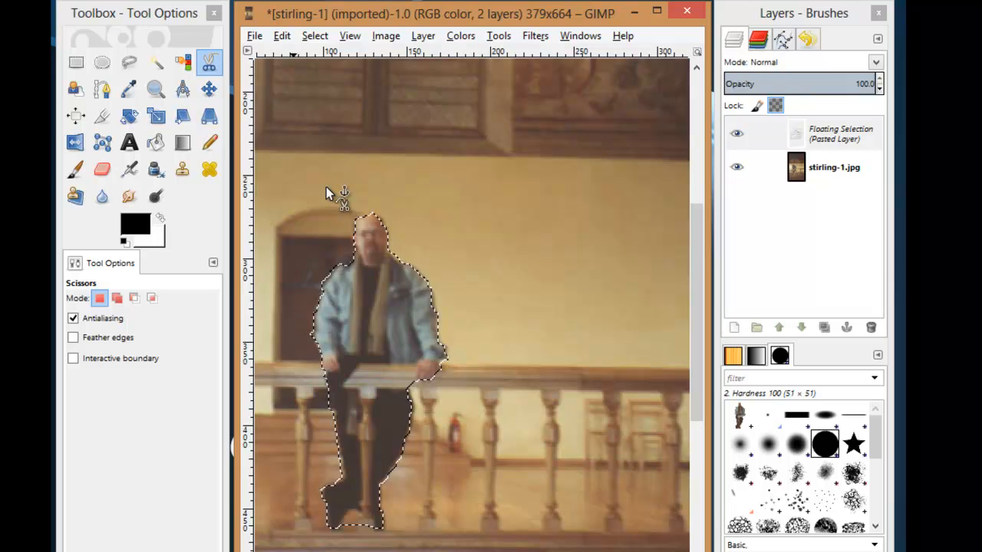
{"action": "left_click", "coordinate": [841, 136]}
{"action": "left_click", "coordinate": [209, 89]}
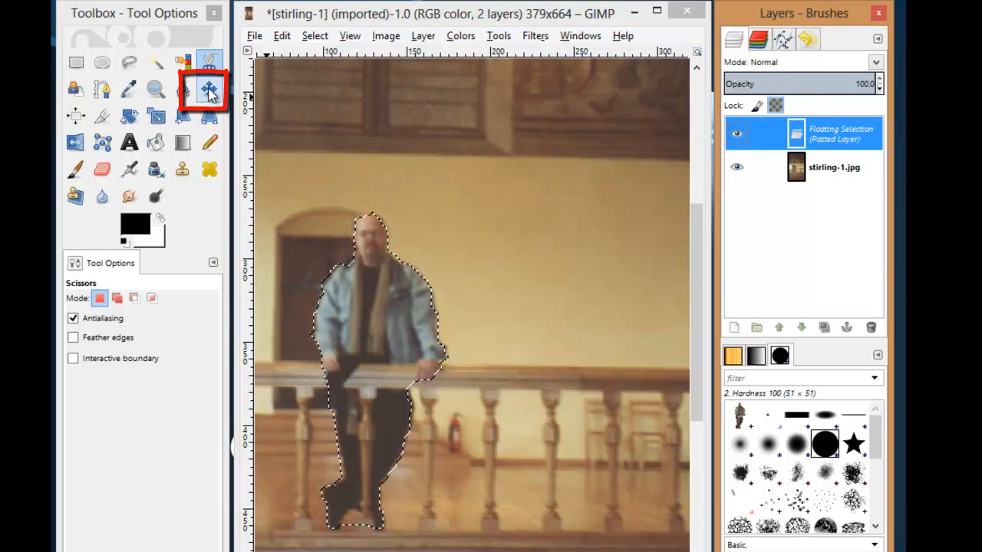
{"action": "left_click_drag", "start_coordinate": [361, 292], "coordinate": [543, 292]}
{"action": "left_click_drag", "start_coordinate": [543, 293], "coordinate": [543, 299]}
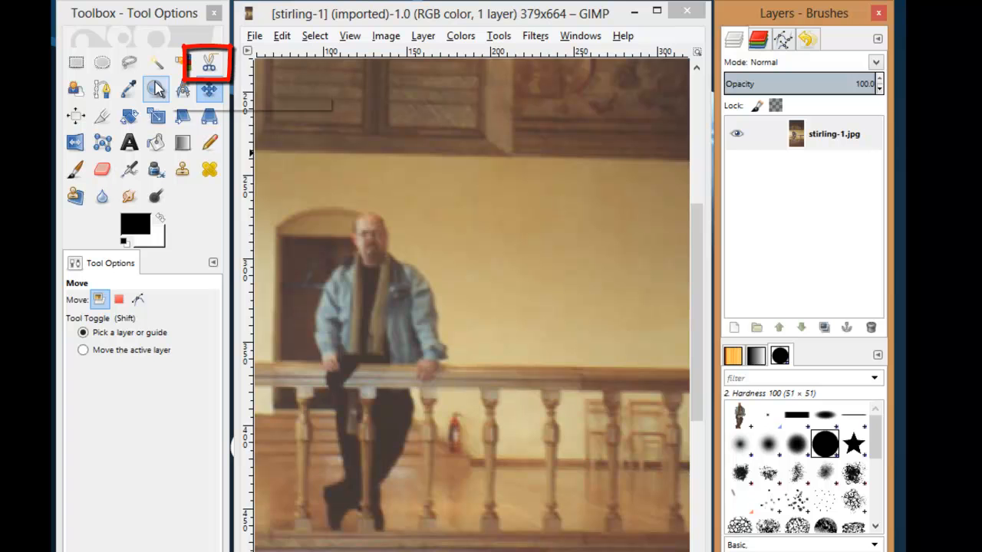
Step: Outline the man with Scissors Select from his head around his feet and back, close the outline, and convert it into a selection
{"action": "left_click", "coordinate": [209, 63]}
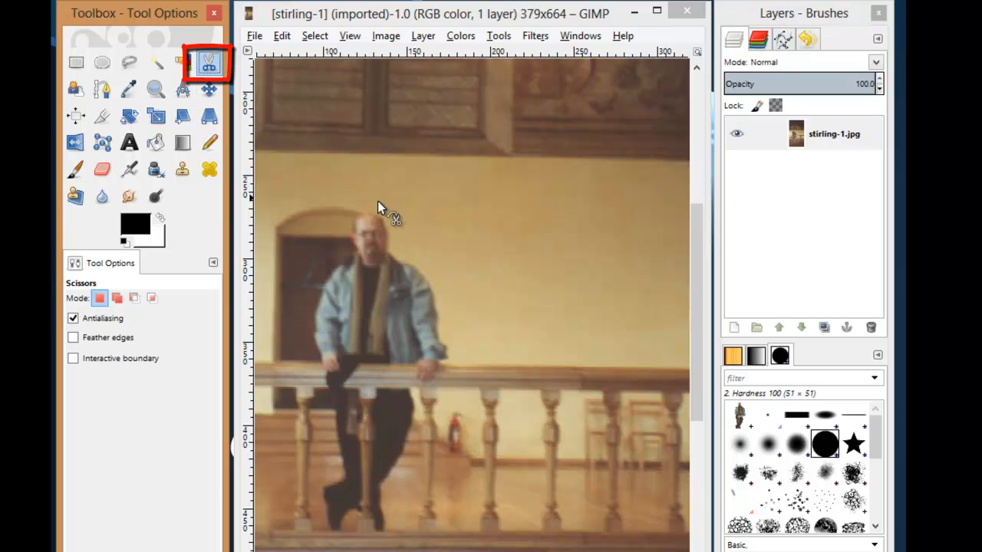
{"action": "left_click", "coordinate": [375, 210]}
{"action": "left_click", "coordinate": [394, 254]}
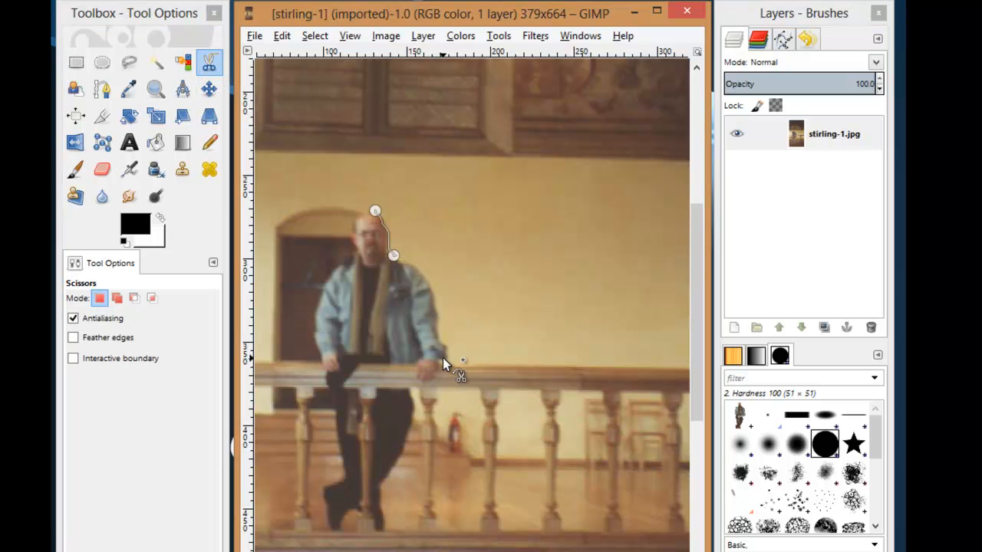
{"action": "left_click", "coordinate": [385, 523]}
{"action": "left_click", "coordinate": [330, 526]}
{"action": "left_click", "coordinate": [315, 489]}
{"action": "left_click", "coordinate": [332, 404]}
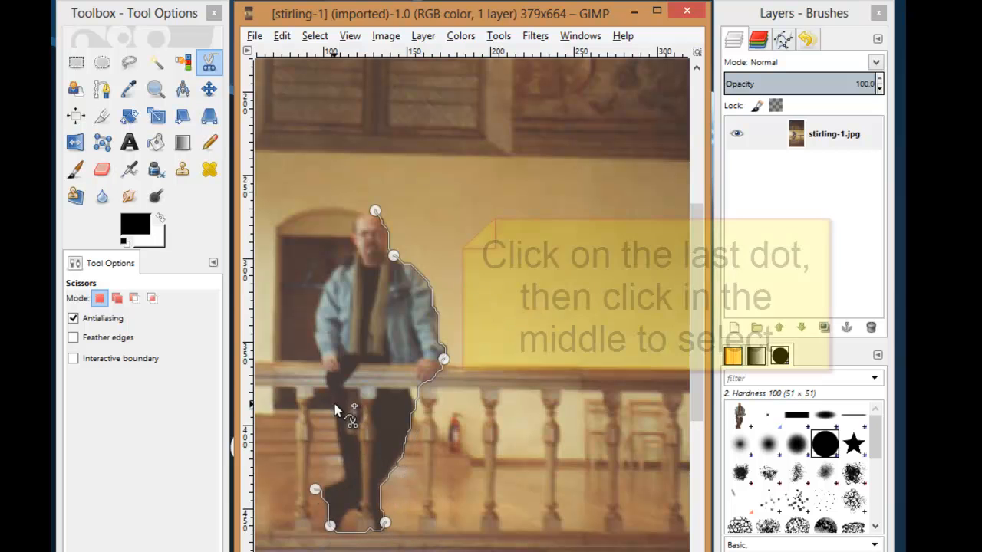
{"action": "left_click", "coordinate": [302, 316]}
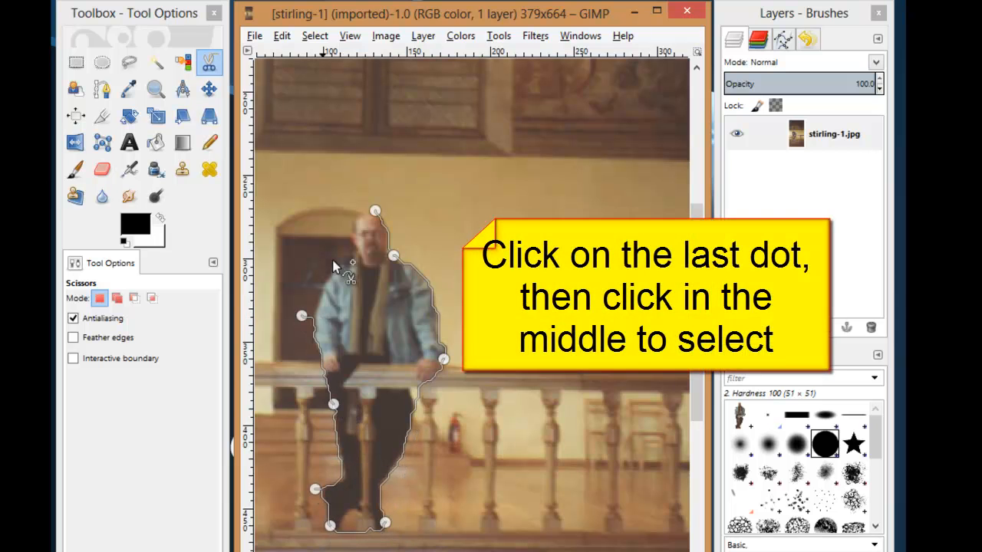
{"action": "left_click", "coordinate": [374, 210]}
{"action": "left_click", "coordinate": [370, 288]}
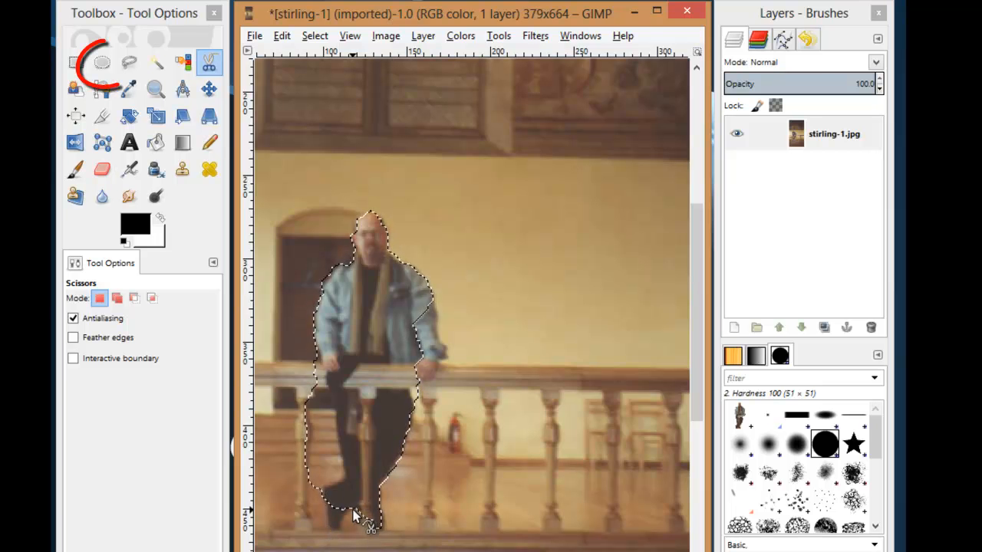
Step: Add an ellipse of about 26 by 41 px around the man's missed foot to the selection, and copy the selected area
{"action": "left_click", "coordinate": [108, 65]}
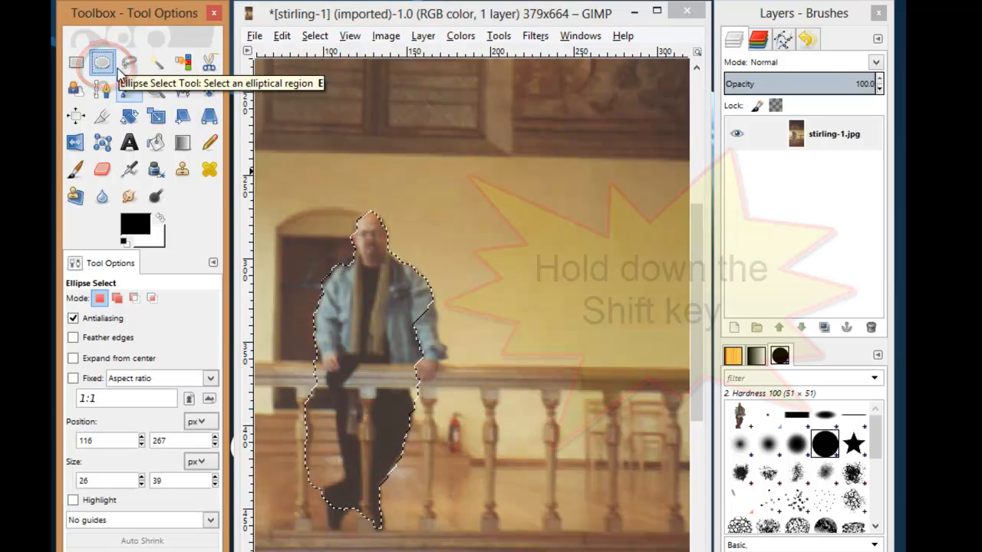
{"action": "left_click_drag", "start_coordinate": [316, 548], "coordinate": [359, 480]}
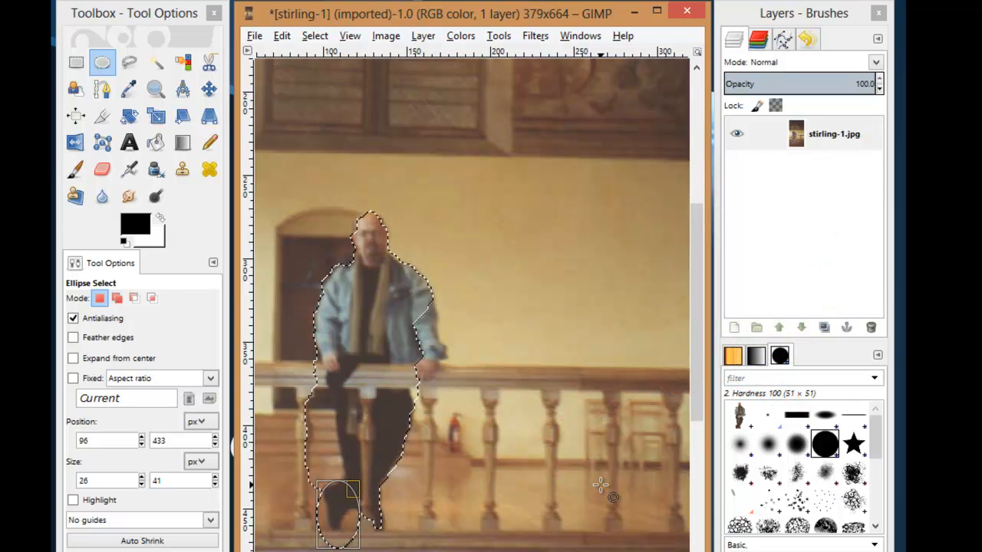
{"action": "left_click", "coordinate": [283, 36]}
{"action": "left_click", "coordinate": [325, 153]}
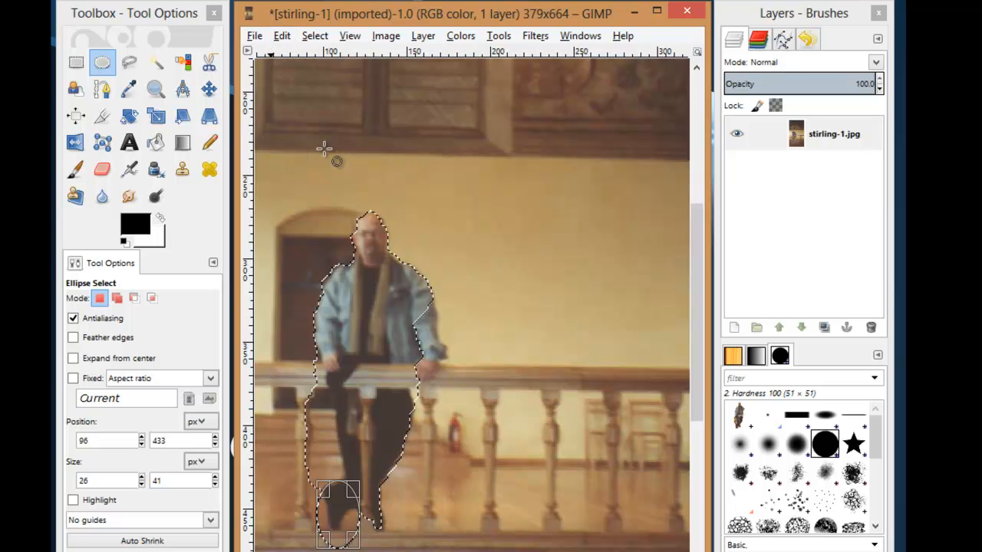
Step: Paste the copied figure and move the floating selection onto the railing to the right of the original man
{"action": "left_click", "coordinate": [282, 36]}
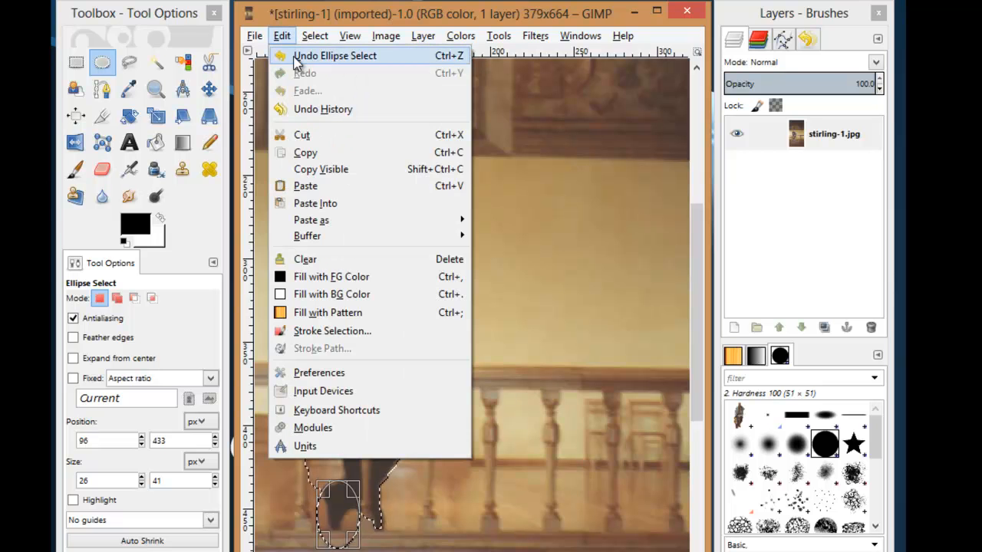
{"action": "left_click", "coordinate": [338, 201]}
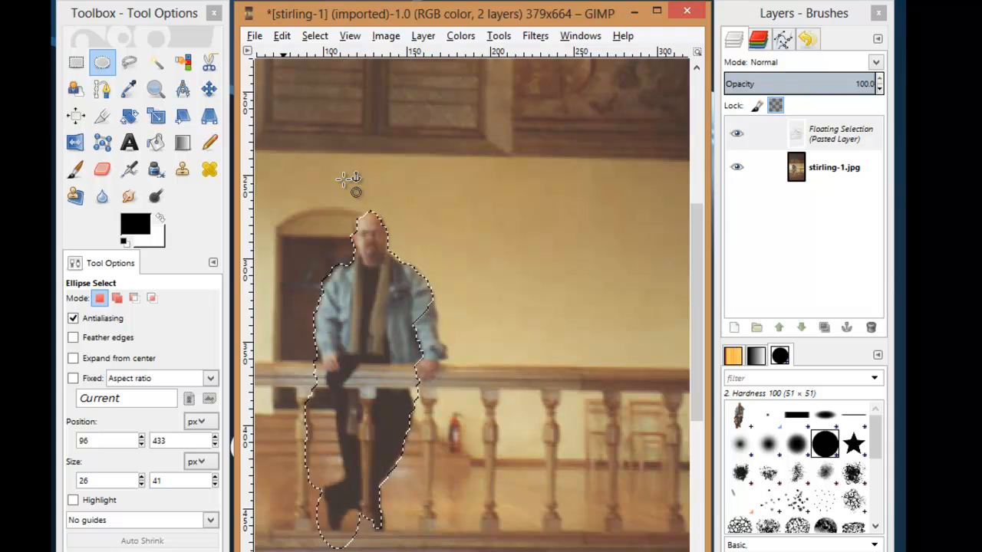
{"action": "left_click", "coordinate": [843, 140]}
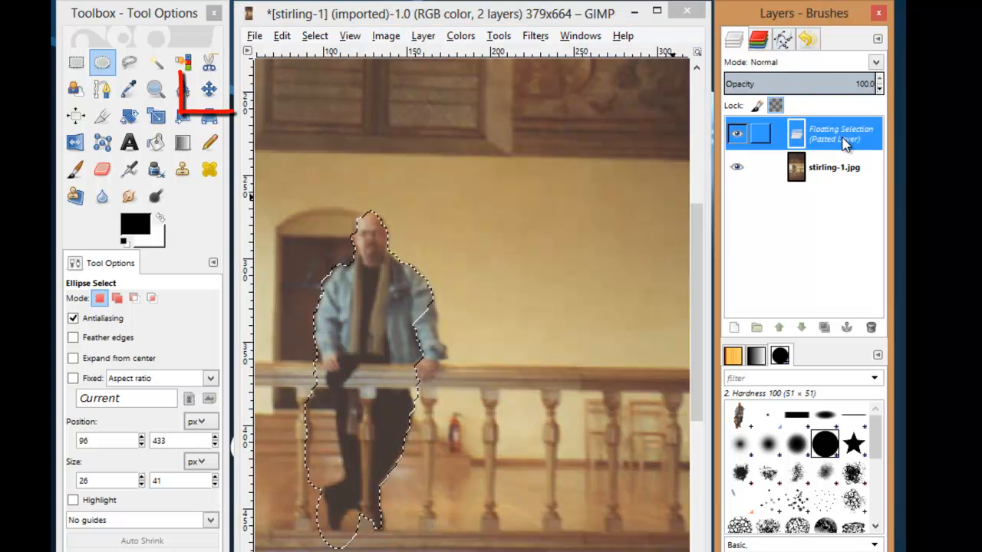
{"action": "left_click", "coordinate": [208, 89]}
{"action": "left_click_drag", "start_coordinate": [393, 296], "coordinate": [603, 314]}
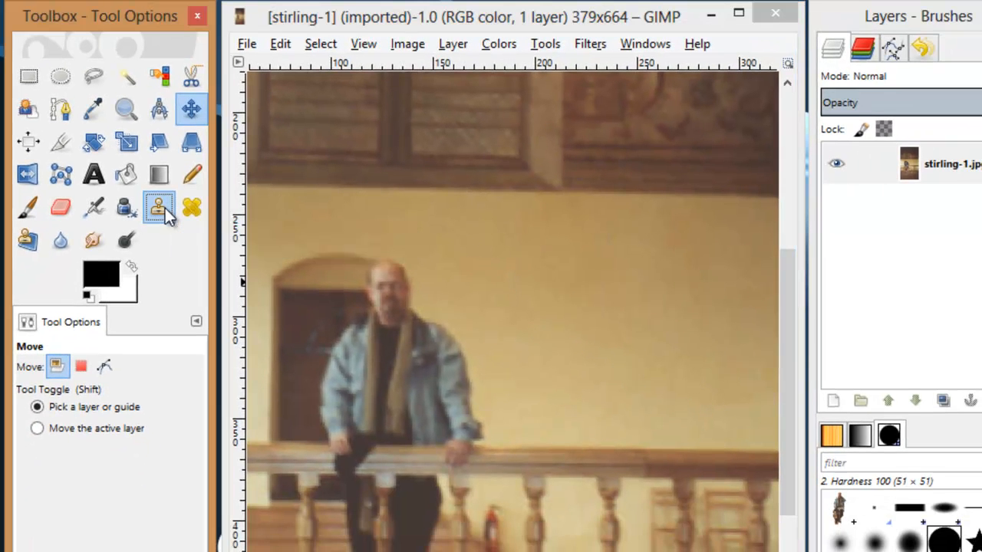
Step: Set the Clone brush size to 20, sample the man's face, and paint a duplicate onto the wall to his right
{"action": "left_click", "coordinate": [161, 209]}
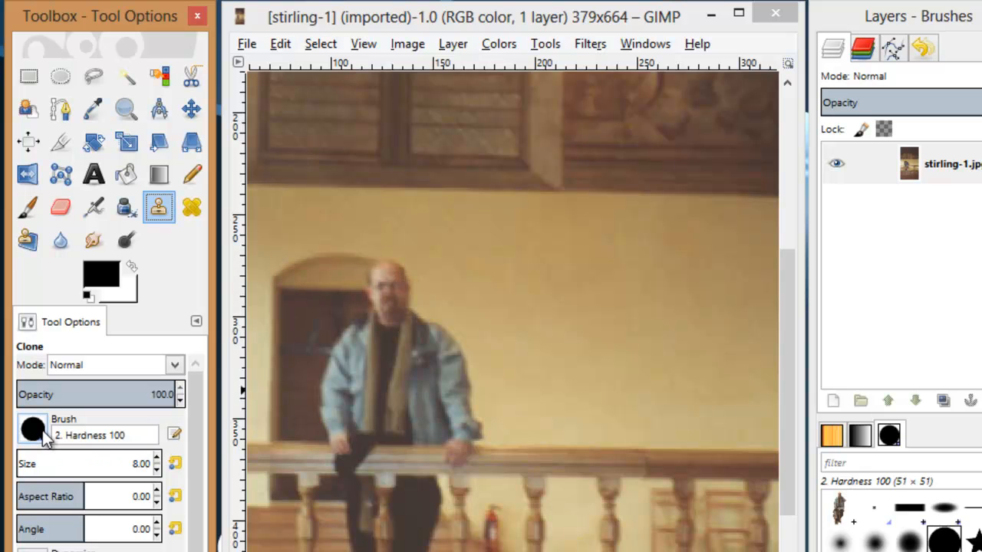
{"action": "left_click", "coordinate": [157, 459]}
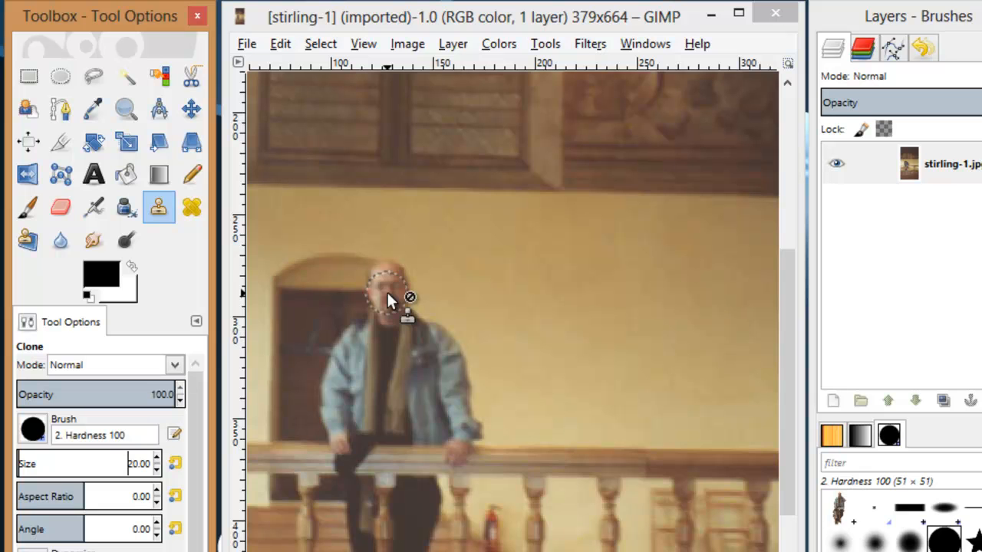
{"action": "key", "text": "ctrl"}
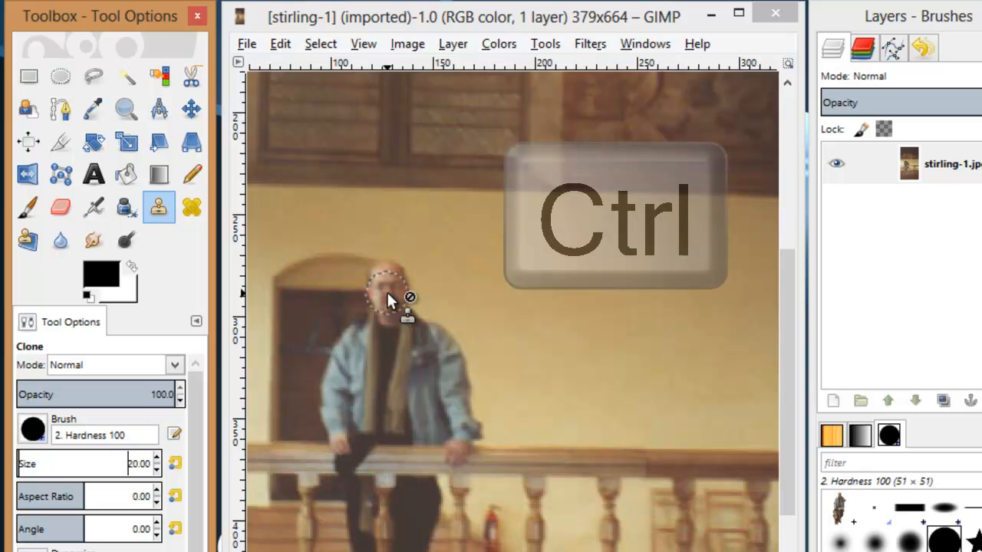
{"action": "left_click", "coordinate": [386, 291], "text": "ctrl"}
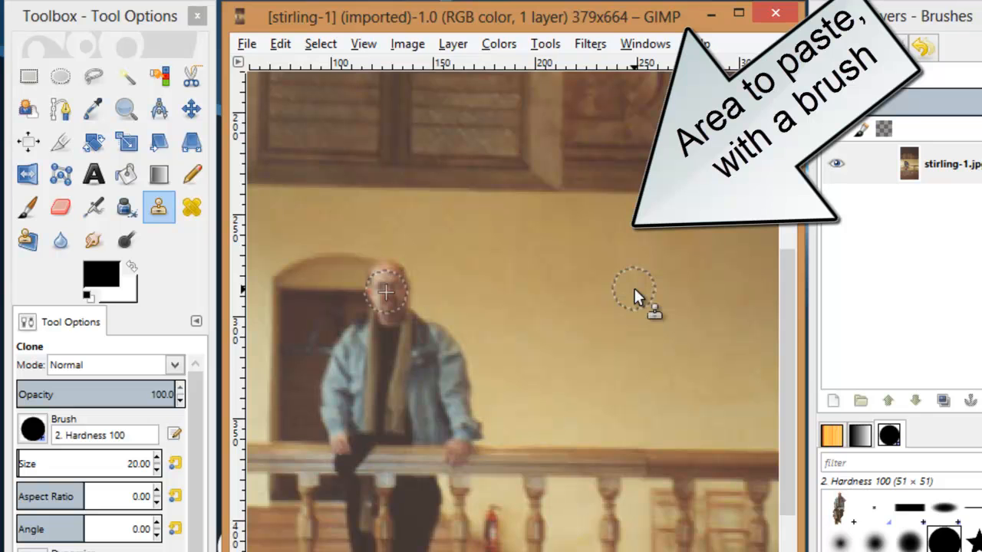
{"action": "mouse_move", "coordinate": [634, 288]}
{"action": "left_mouse_down"}
{"action": "mouse_move", "coordinate": [628, 295]}
{"action": "mouse_move", "coordinate": [641, 289]}
{"action": "mouse_move", "coordinate": [627, 280]}
{"action": "mouse_move", "coordinate": [637, 276]}
{"action": "mouse_move", "coordinate": [639, 335]}
{"action": "mouse_move", "coordinate": [610, 344]}
{"action": "left_mouse_up"}
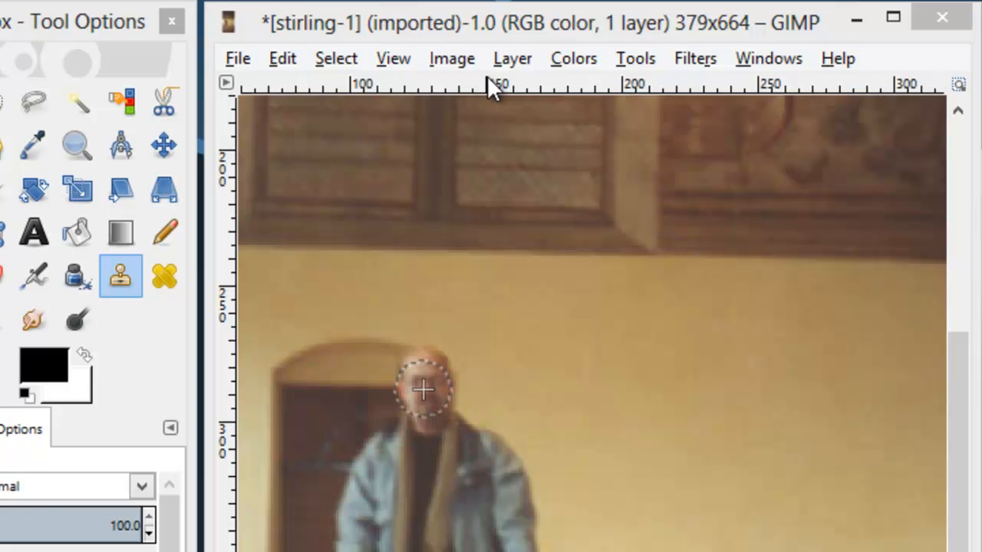
Step: Create a new 379 by 664 px layer named Layer with a transparent fill
{"action": "left_click", "coordinate": [510, 60]}
{"action": "left_click", "coordinate": [559, 90]}
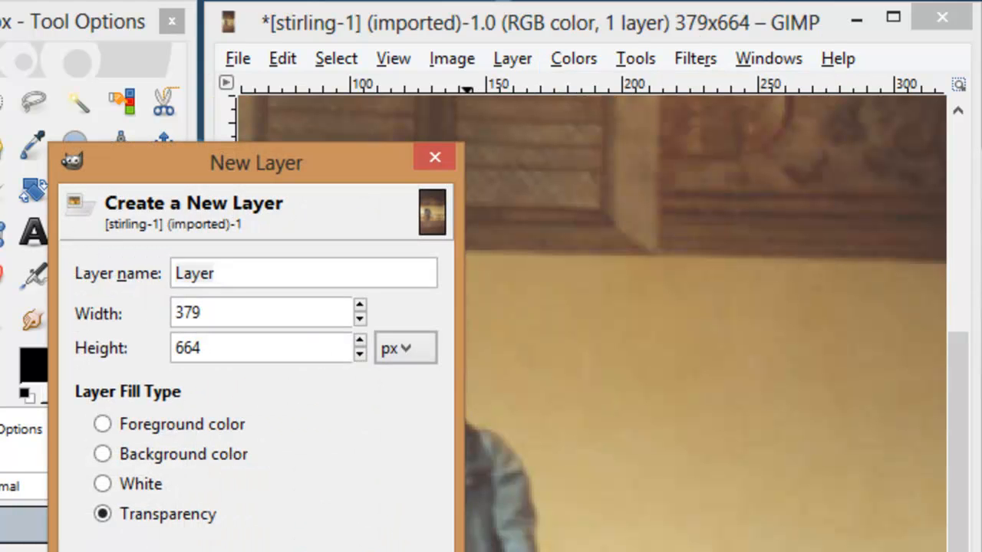
{"action": "key", "text": "Return"}
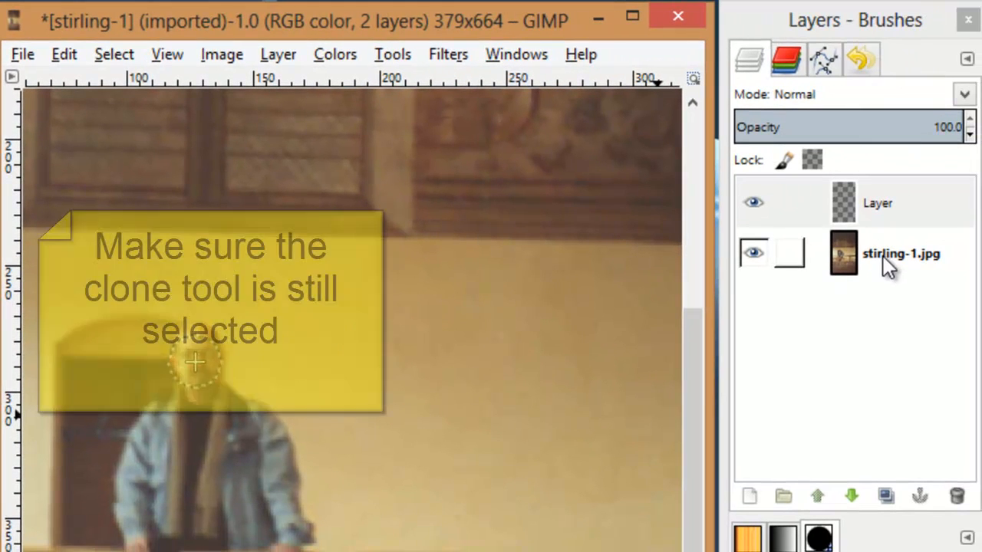
Step: Set the man's face on the stirling-1.jpg layer as the Clone source
{"action": "left_click", "coordinate": [883, 256]}
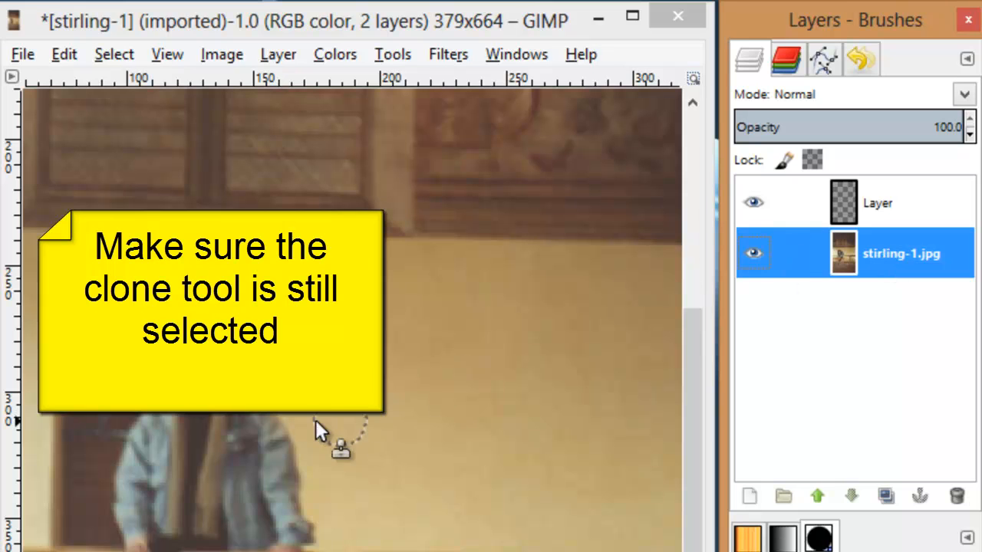
{"action": "key", "text": "ctrl"}
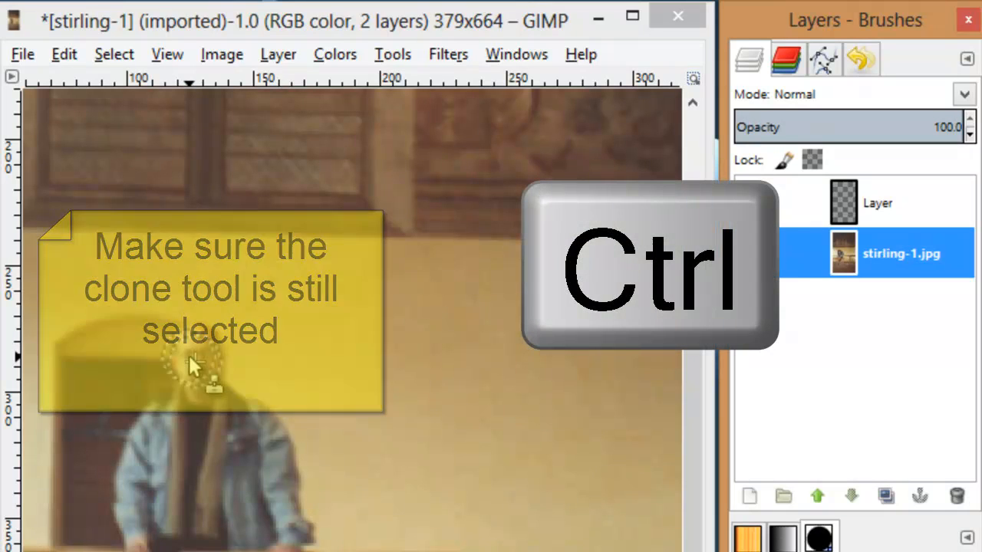
{"action": "left_click", "coordinate": [189, 355], "text": "ctrl"}
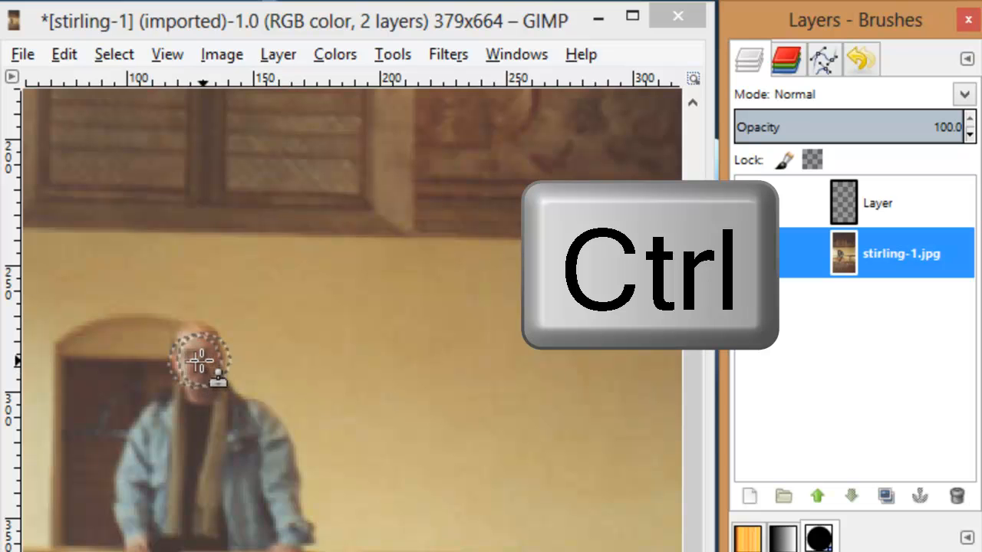
{"action": "left_click", "coordinate": [199, 361], "text": "ctrl"}
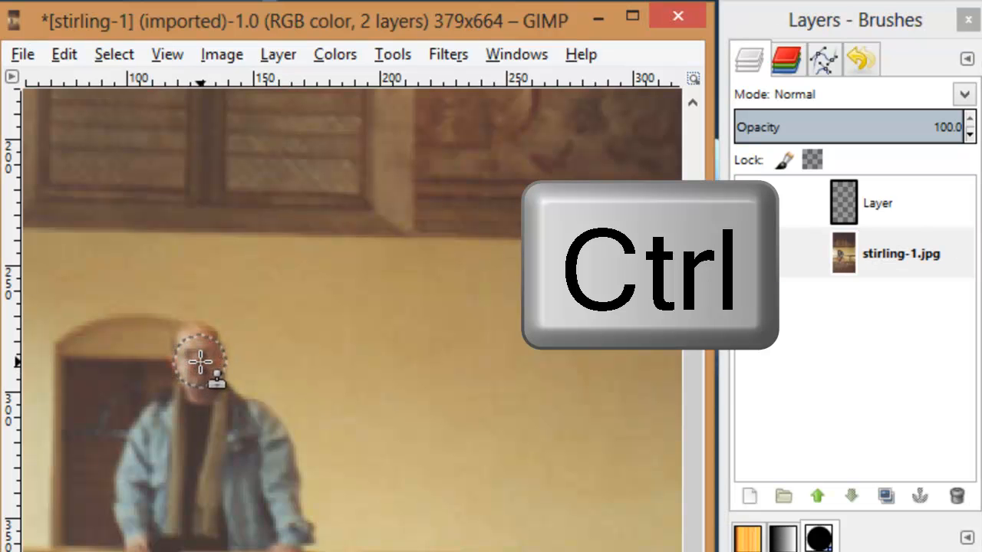
Step: Clone the man onto the new layer to the right of the original, and choose the Eraser for that layer
{"action": "left_click", "coordinate": [921, 201]}
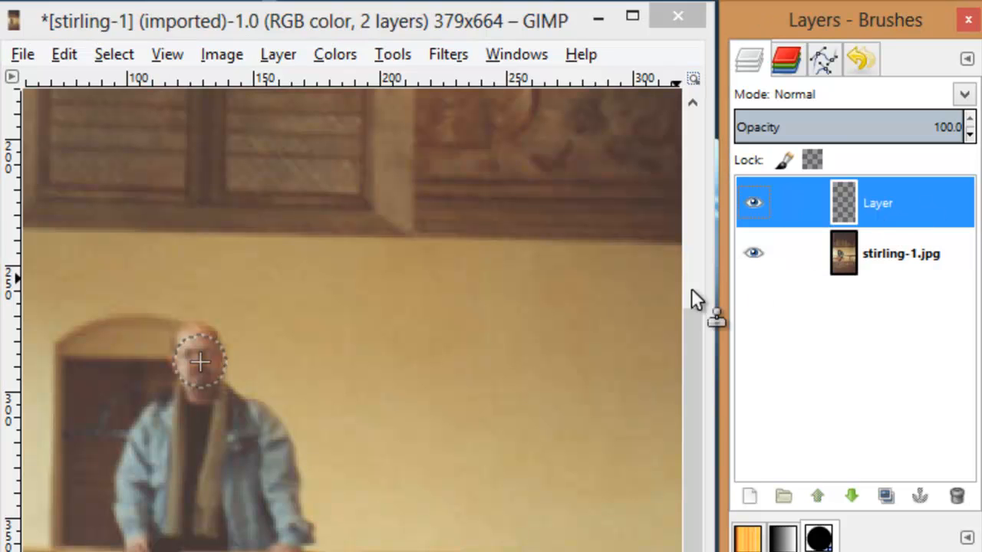
{"action": "mouse_move", "coordinate": [440, 357]}
{"action": "left_mouse_down"}
{"action": "mouse_move", "coordinate": [447, 370]}
{"action": "mouse_move", "coordinate": [452, 355]}
{"action": "mouse_move", "coordinate": [439, 368]}
{"action": "mouse_move", "coordinate": [454, 352]}
{"action": "mouse_move", "coordinate": [427, 359]}
{"action": "mouse_move", "coordinate": [434, 400]}
{"action": "mouse_move", "coordinate": [425, 417]}
{"action": "mouse_move", "coordinate": [455, 403]}
{"action": "mouse_move", "coordinate": [462, 416]}
{"action": "mouse_move", "coordinate": [414, 503]}
{"action": "mouse_move", "coordinate": [479, 461]}
{"action": "mouse_move", "coordinate": [497, 498]}
{"action": "mouse_move", "coordinate": [441, 537]}
{"action": "mouse_move", "coordinate": [395, 549]}
{"action": "left_mouse_up"}
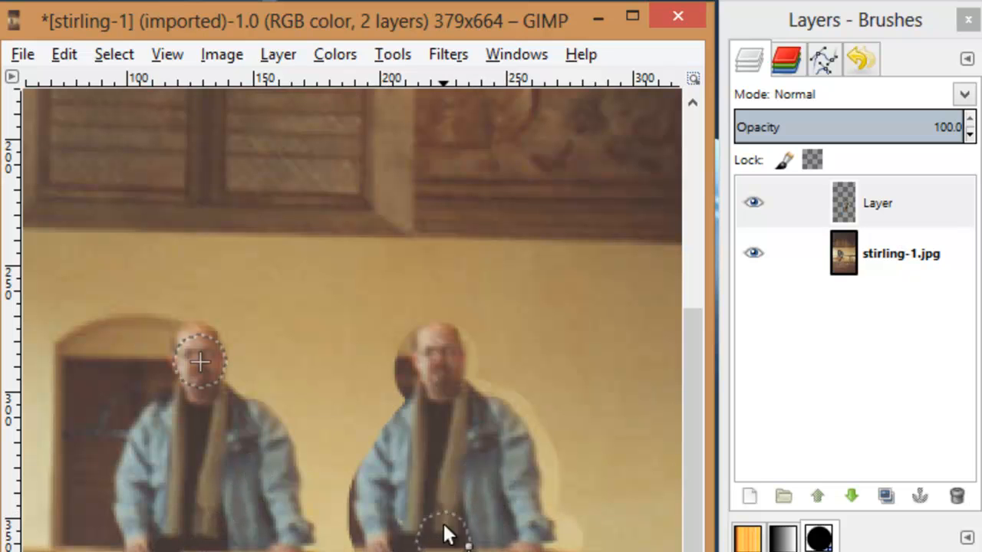
{"action": "left_click", "coordinate": [880, 206]}
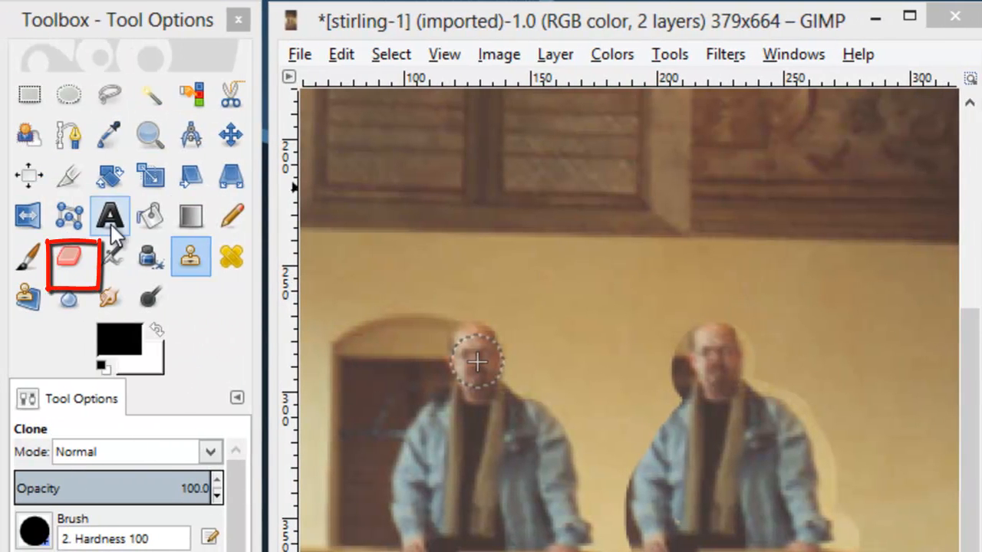
{"action": "left_click", "coordinate": [70, 261]}
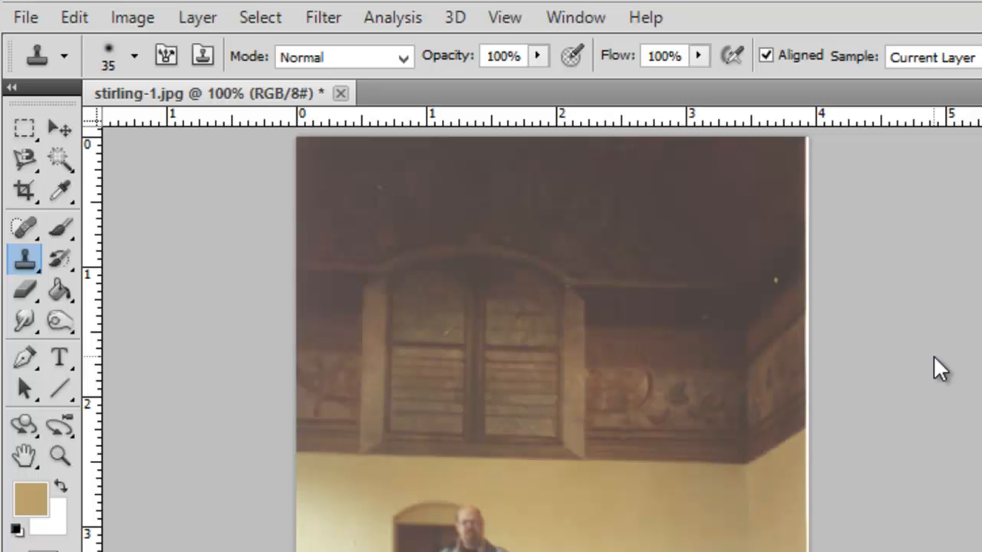
Step: In Photoshop, select a rectangular area around the man from head to feet and copy it
{"action": "left_click", "coordinate": [26, 125]}
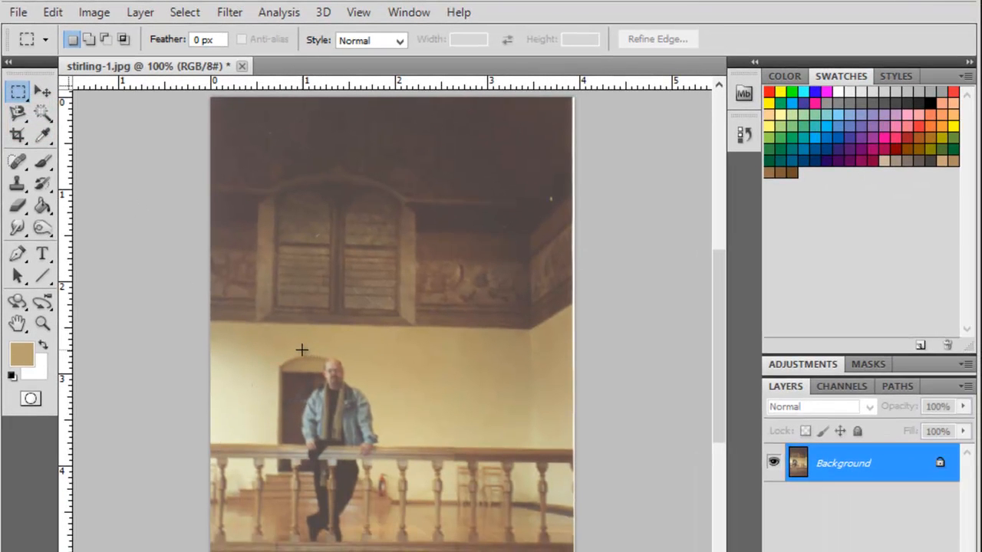
{"action": "left_click_drag", "start_coordinate": [304, 469], "coordinate": [384, 548]}
{"action": "left_click", "coordinate": [53, 12]}
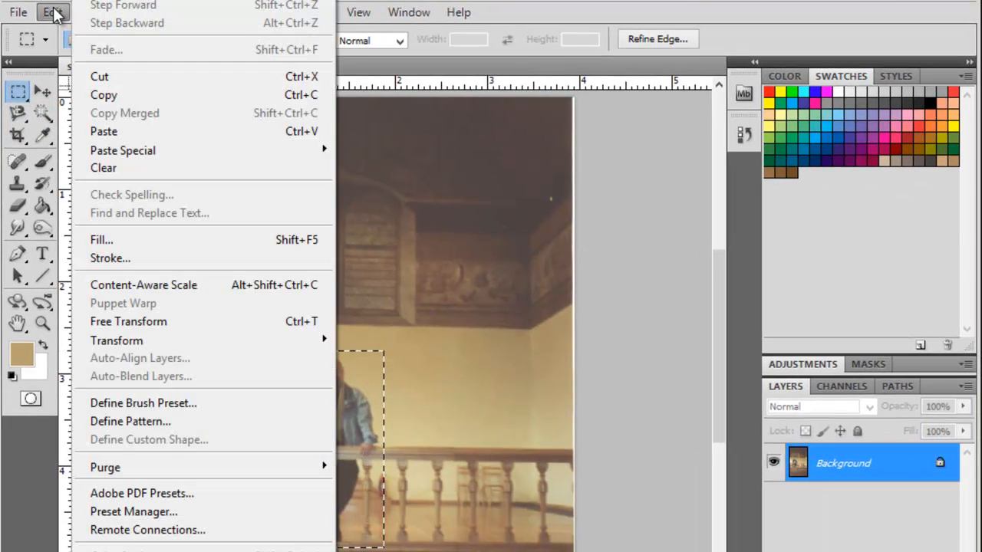
{"action": "left_click", "coordinate": [93, 94]}
Step: Paste the copied area as a new layer and move it along the railing to the right of the original man
{"action": "left_click", "coordinate": [52, 13]}
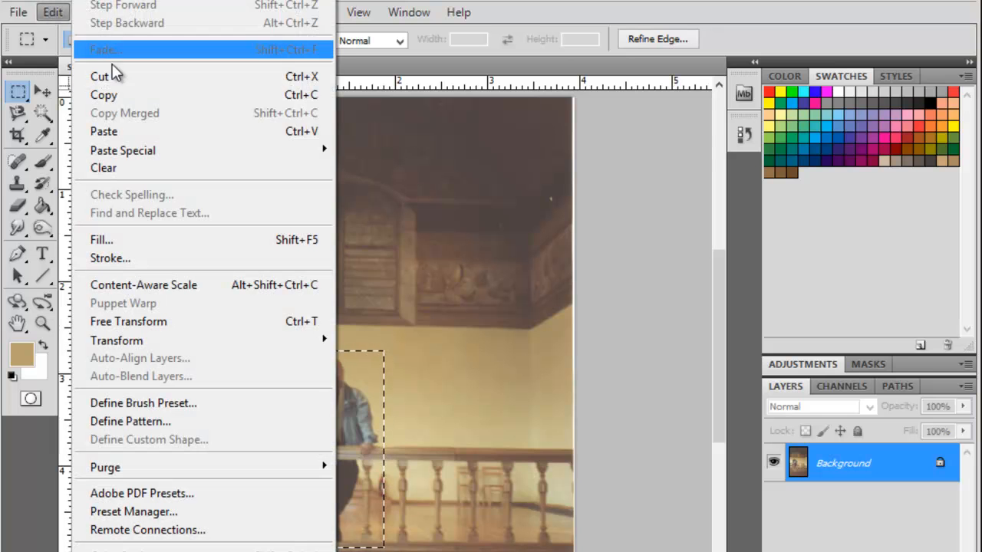
{"action": "left_click", "coordinate": [127, 133]}
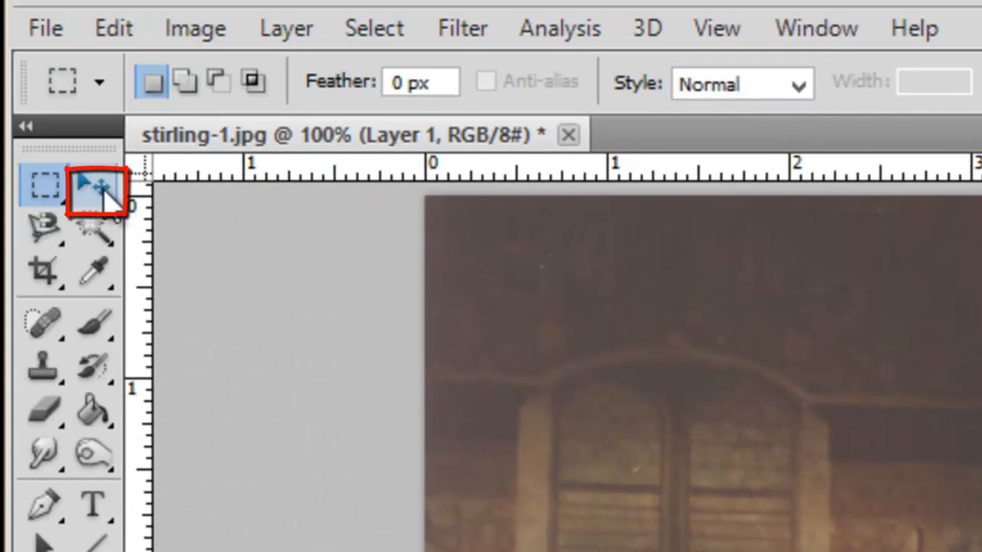
{"action": "left_click", "coordinate": [100, 189]}
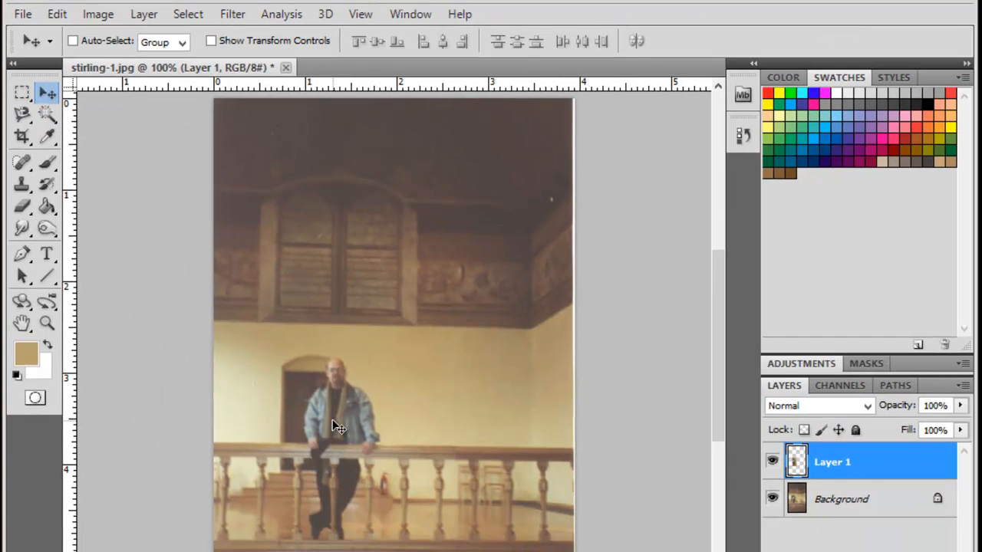
{"action": "left_click_drag", "start_coordinate": [337, 427], "coordinate": [439, 419]}
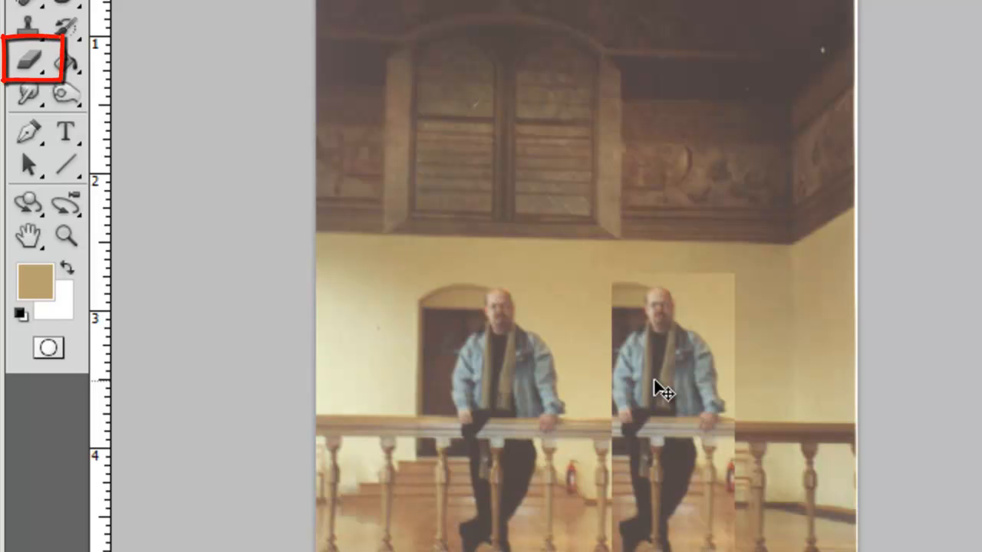
Step: Erase the leftover background around the pasted man with the Eraser
{"action": "left_click", "coordinate": [28, 60]}
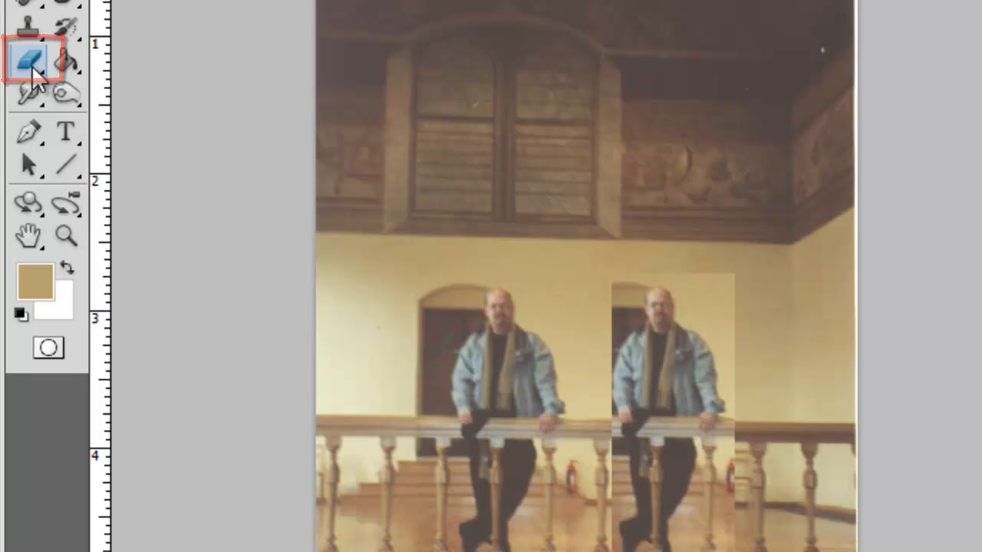
{"action": "left_click_drag", "start_coordinate": [580, 276], "coordinate": [601, 311]}
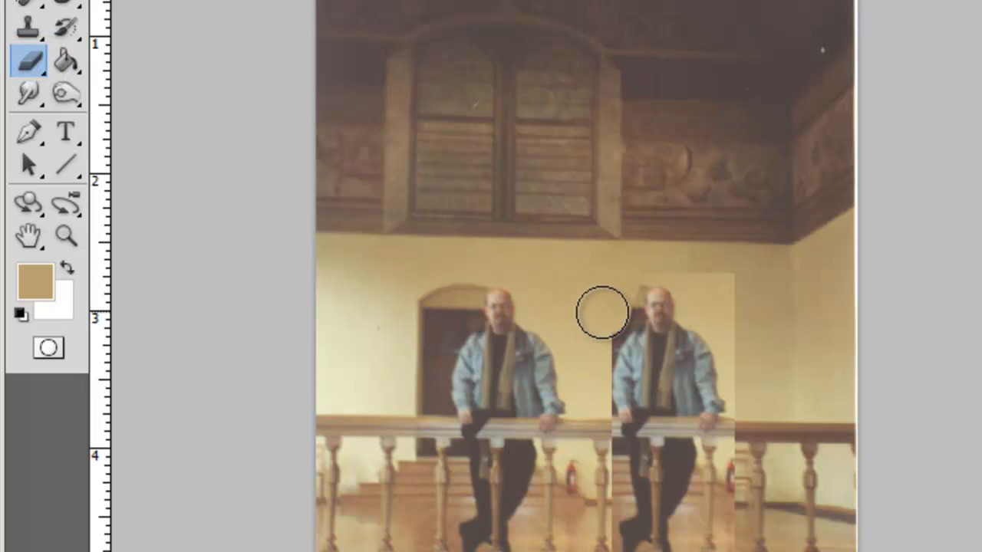
{"action": "mouse_move", "coordinate": [667, 252]}
{"action": "left_mouse_down"}
{"action": "mouse_move", "coordinate": [738, 320]}
{"action": "mouse_move", "coordinate": [752, 360]}
{"action": "mouse_move", "coordinate": [753, 418]}
{"action": "mouse_move", "coordinate": [728, 470]}
{"action": "left_mouse_up"}
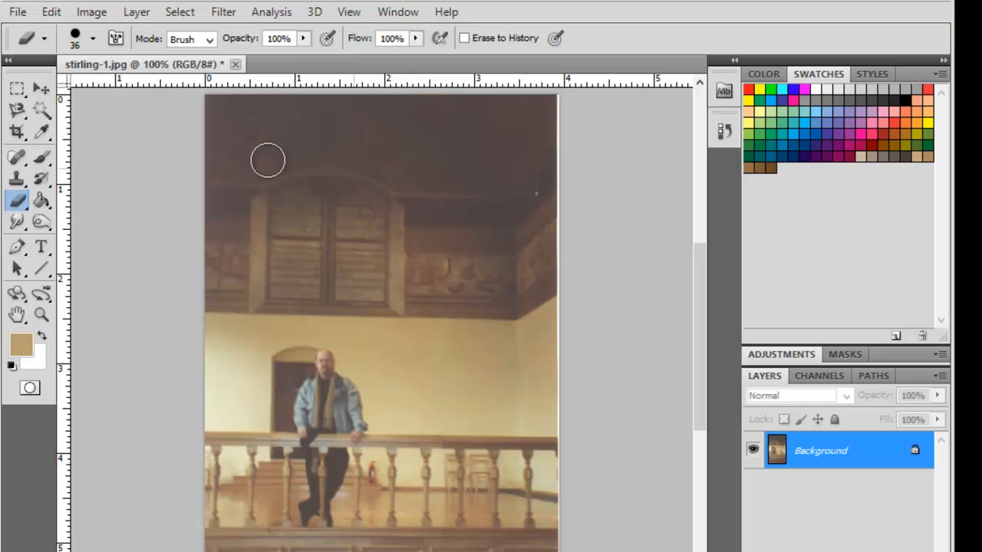
Step: Outline the man from head to feet with the Polygonal Lasso and close the outline at its starting point above his head
{"action": "left_click", "coordinate": [23, 115]}
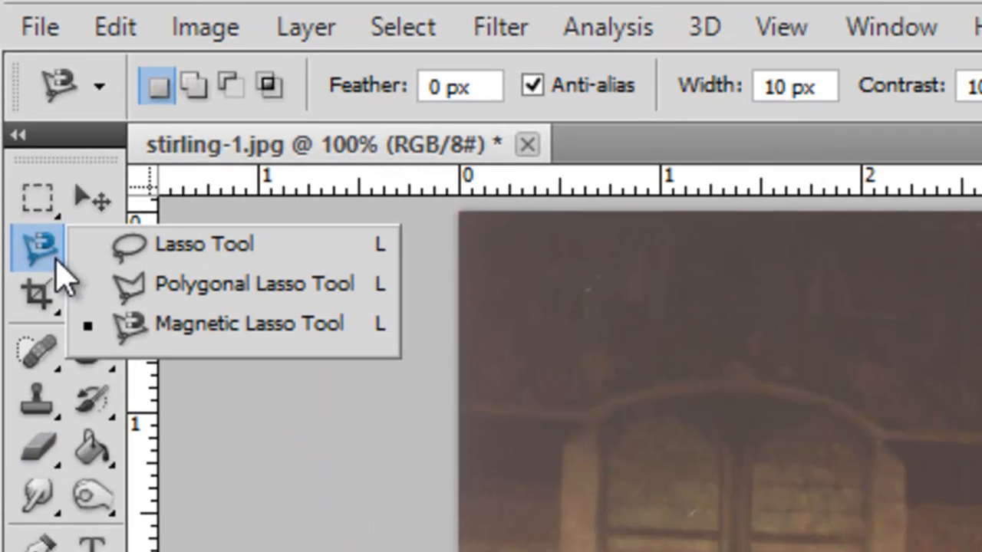
{"action": "left_click", "coordinate": [250, 291]}
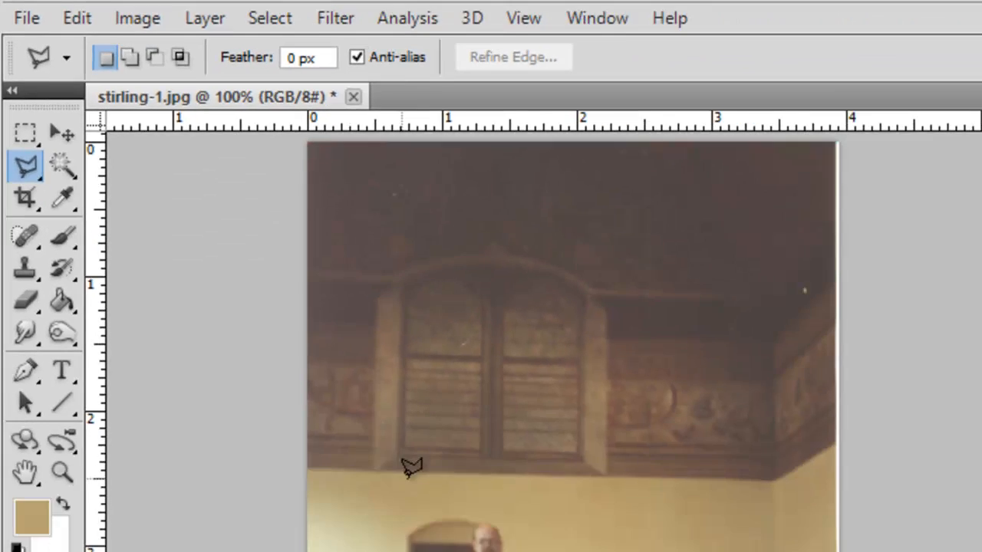
{"action": "left_click", "coordinate": [493, 512]}
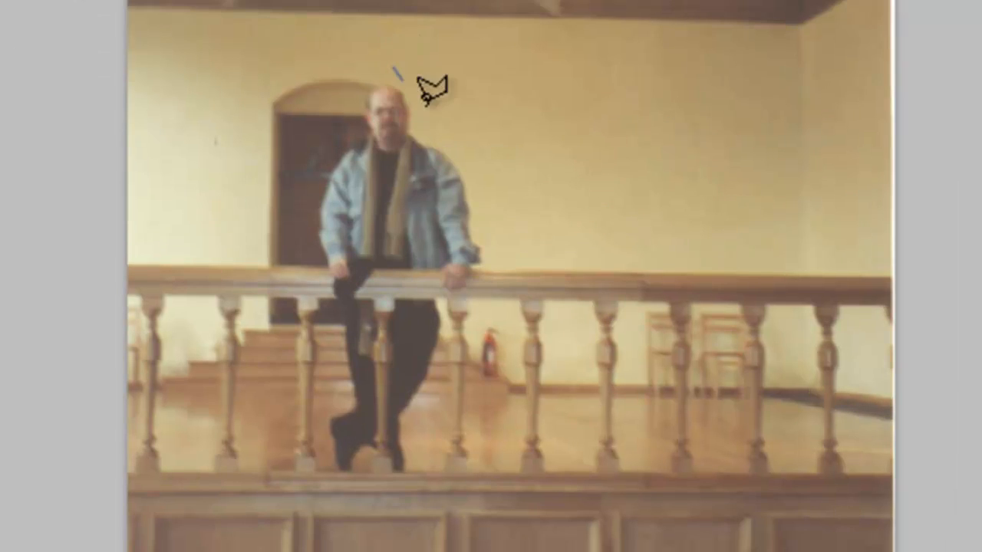
{"action": "left_click", "coordinate": [500, 246]}
{"action": "left_click", "coordinate": [488, 349]}
{"action": "left_click", "coordinate": [427, 439]}
{"action": "left_click", "coordinate": [426, 500]}
{"action": "left_click", "coordinate": [367, 468]}
{"action": "left_click", "coordinate": [321, 494]}
{"action": "left_click", "coordinate": [303, 404]}
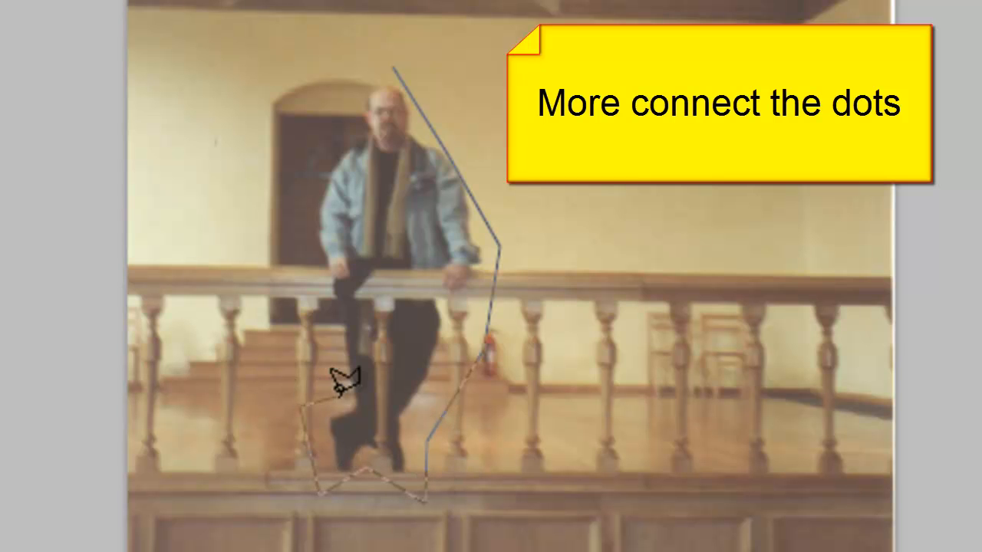
{"action": "left_click", "coordinate": [337, 396]}
{"action": "left_click", "coordinate": [310, 263]}
{"action": "left_click", "coordinate": [301, 146]}
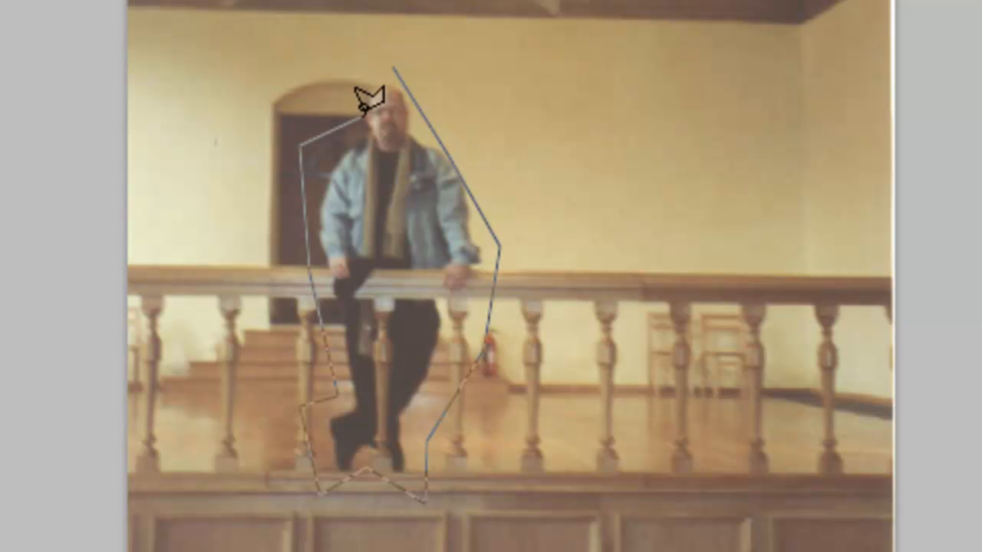
{"action": "left_click", "coordinate": [355, 117]}
{"action": "left_click", "coordinate": [363, 74]}
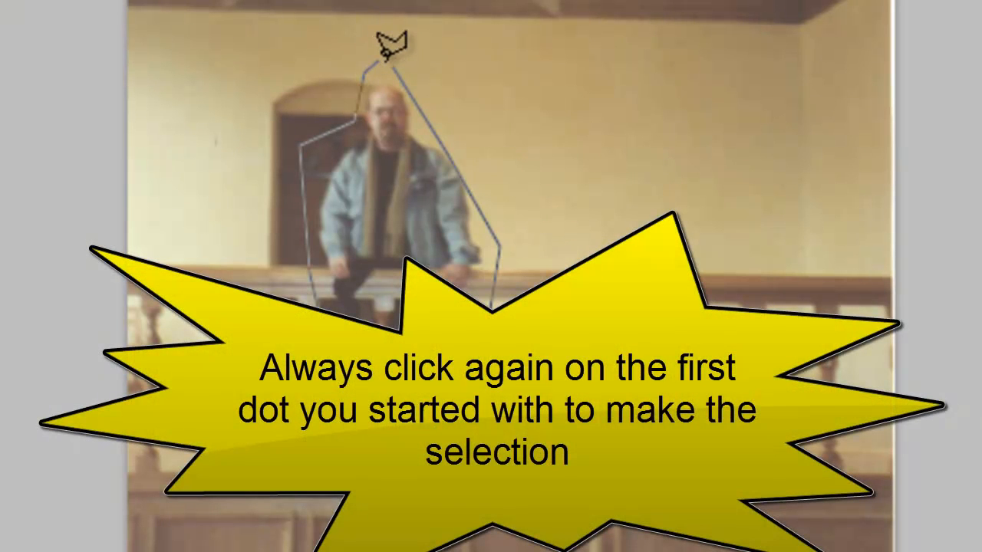
{"action": "left_click", "coordinate": [390, 68]}
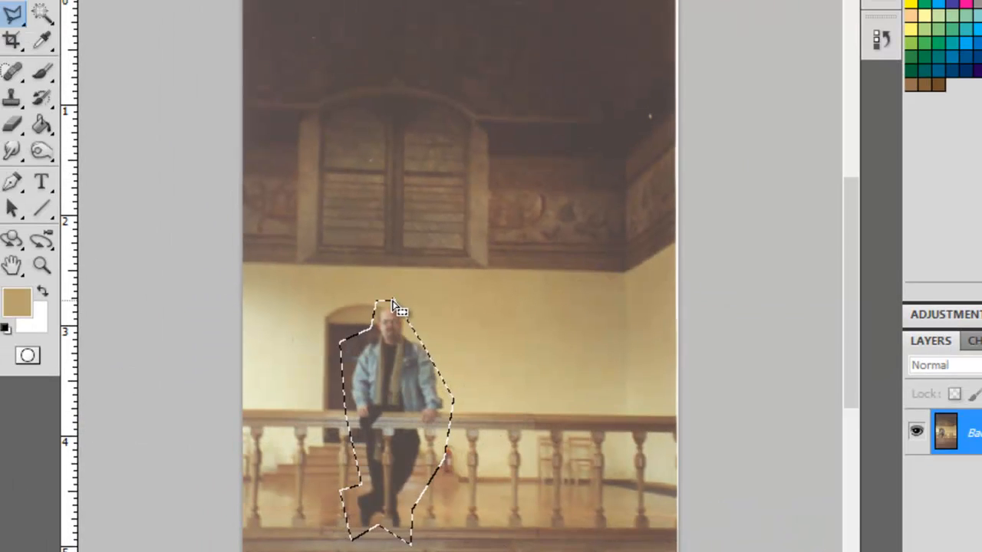
Step: Clear the selection and trace the man's outline closely with the Magnetic Lasso, closing it at the top of his head
{"action": "key", "text": "ctrl+d"}
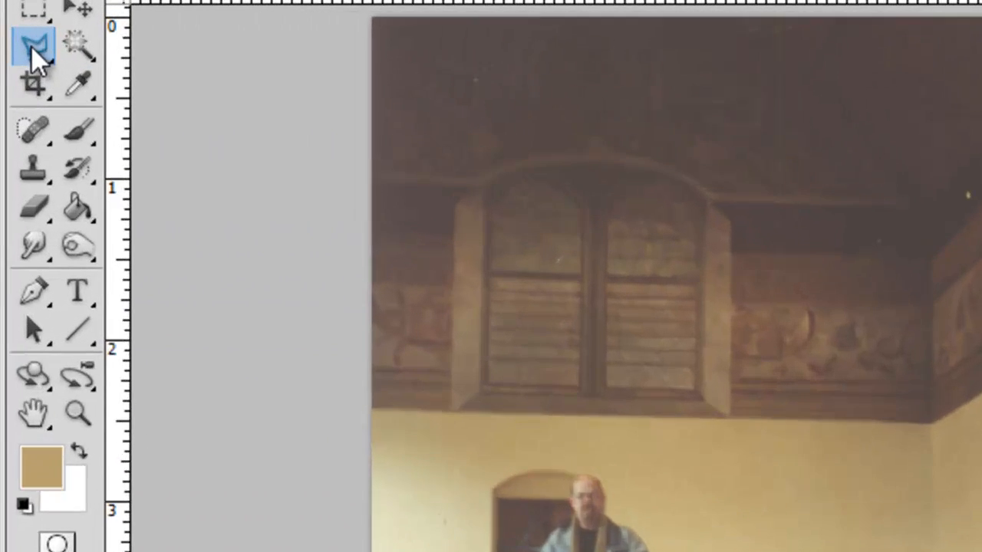
{"action": "left_click", "coordinate": [23, 30]}
{"action": "left_click", "coordinate": [295, 153]}
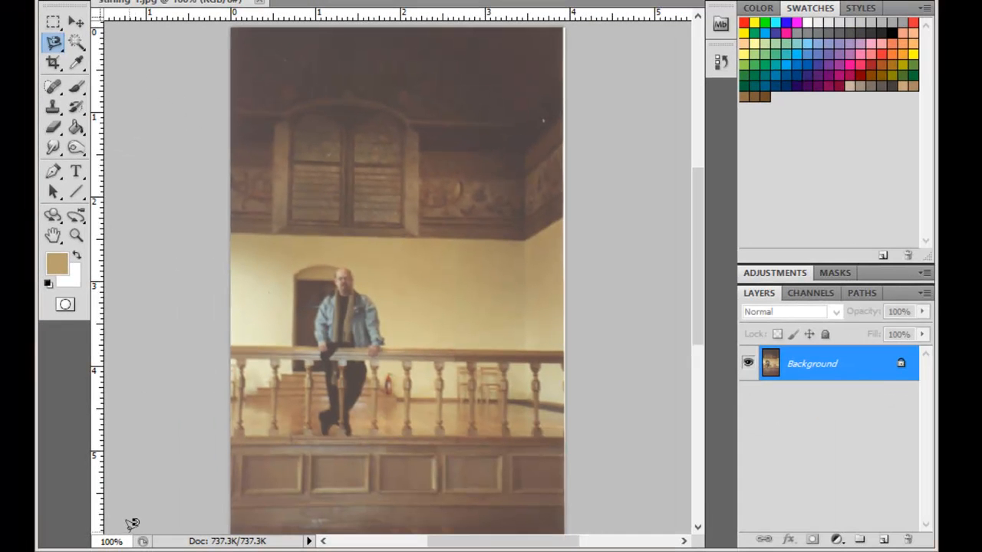
{"action": "left_click", "coordinate": [130, 541]}
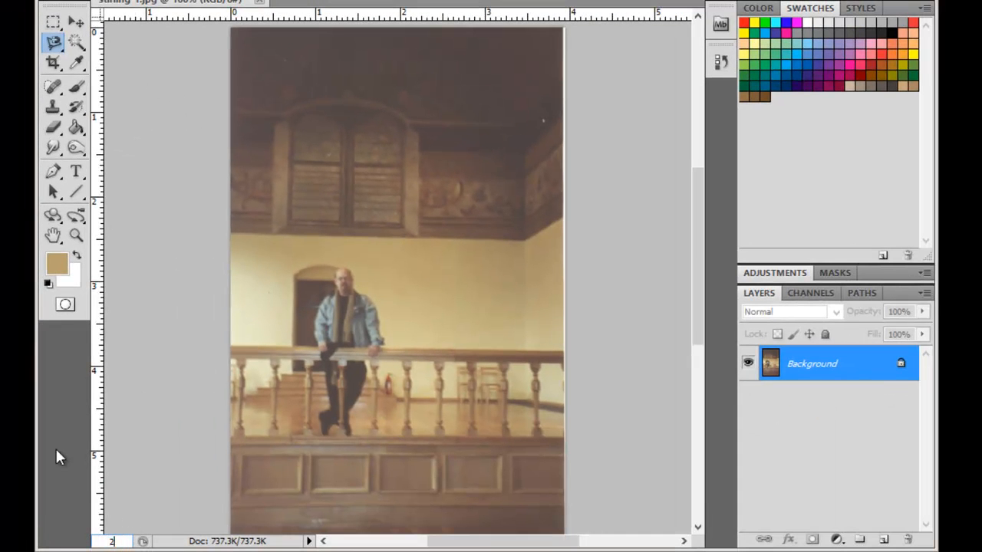
{"action": "key", "text": "Return"}
{"action": "left_click_drag", "start_coordinate": [695, 236], "coordinate": [696, 279]}
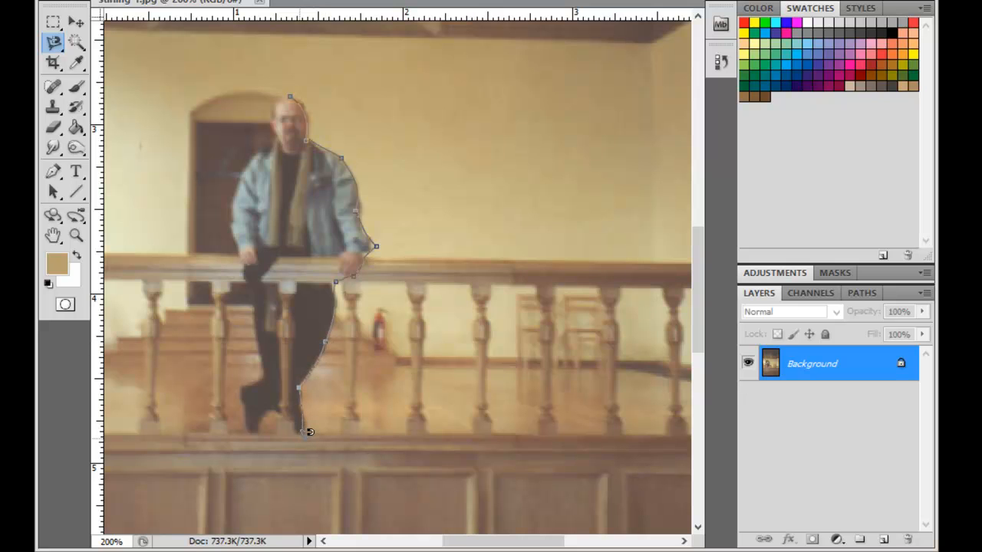
{"action": "left_click", "coordinate": [241, 391]}
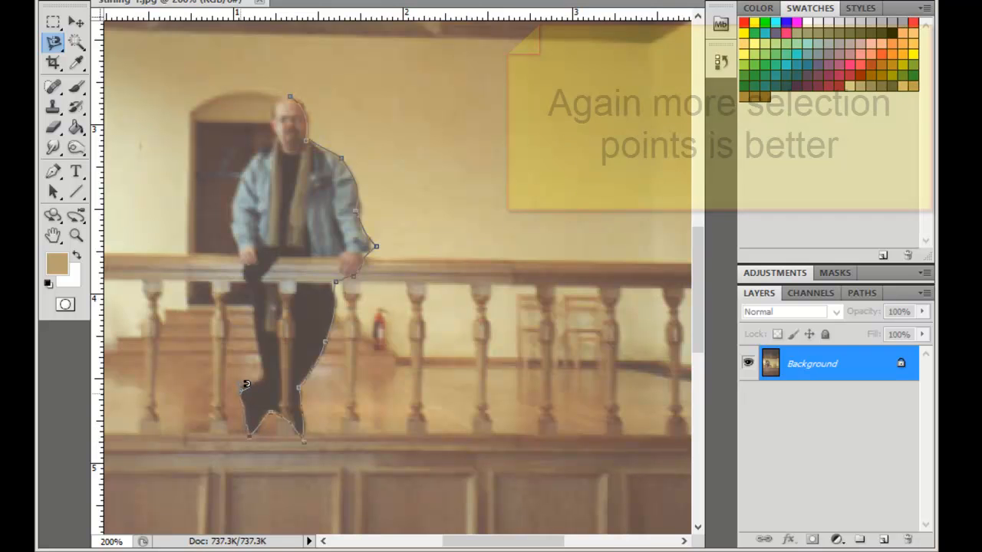
{"action": "left_click", "coordinate": [258, 381]}
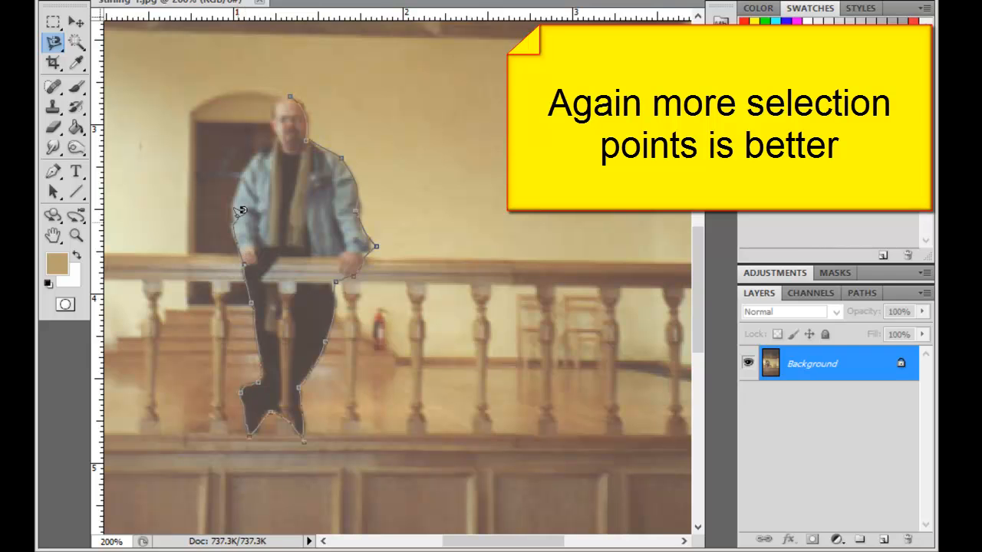
{"action": "left_click", "coordinate": [244, 176]}
{"action": "left_click", "coordinate": [265, 144]}
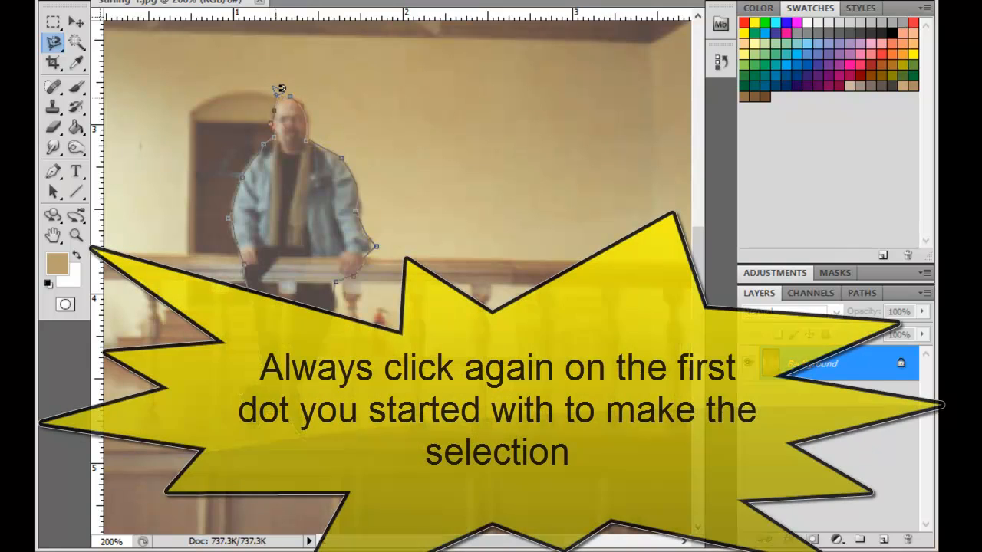
{"action": "left_click", "coordinate": [292, 92]}
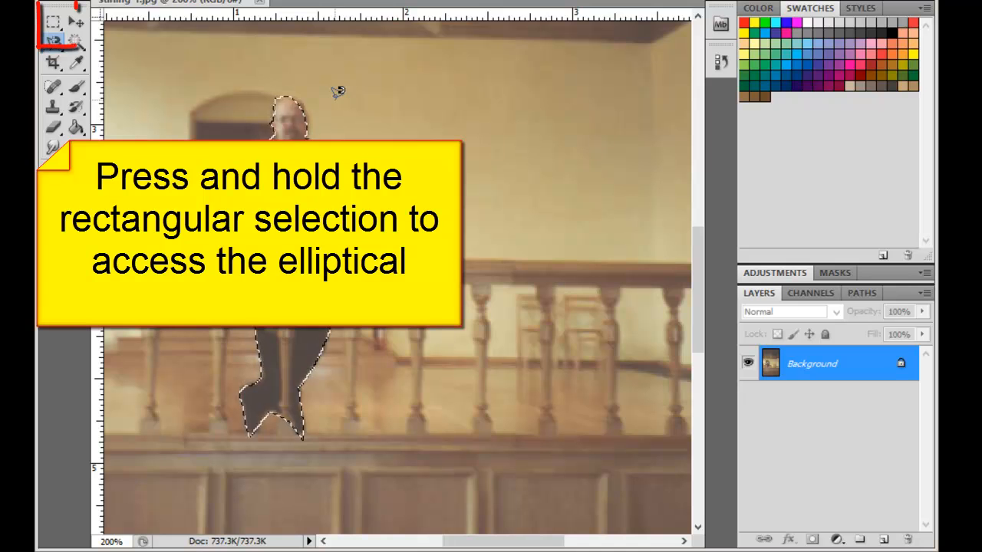
Step: Add an elliptical area around the man's head to the existing selection
{"action": "key", "text": "shift+m"}
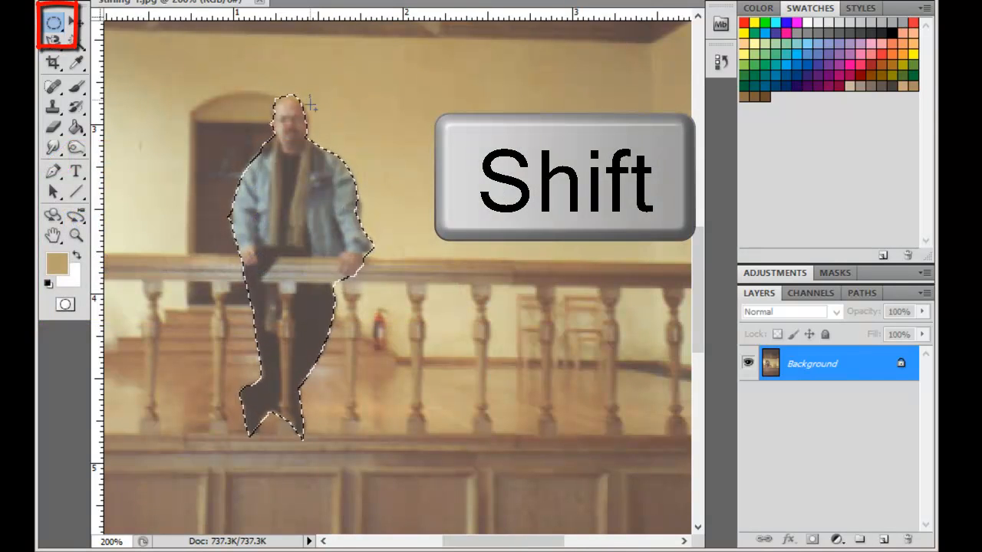
{"action": "left_click_drag", "start_coordinate": [323, 94], "coordinate": [270, 161]}
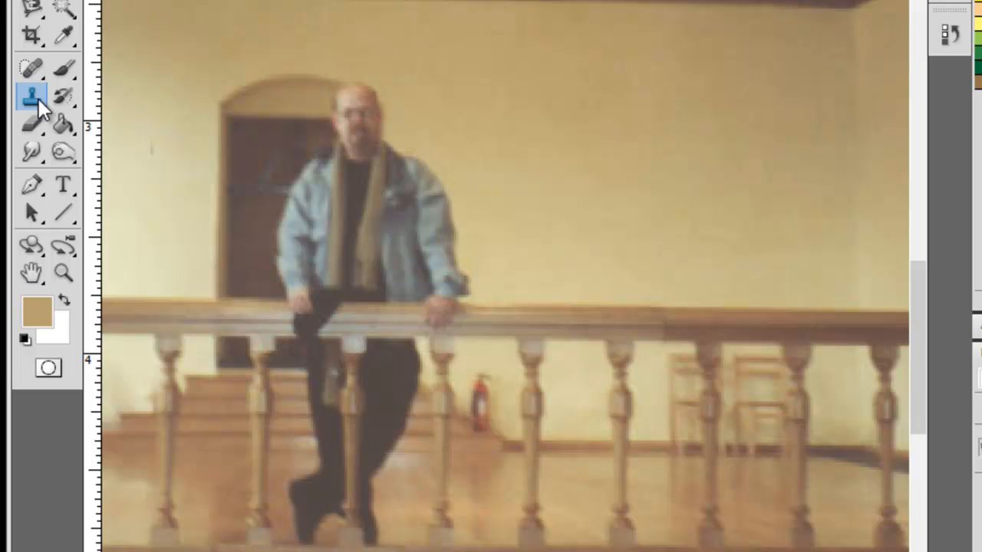
Step: Sample the man's face with the Clone Stamp and paint a copy of him farther right along the railing
{"action": "key", "text": "alt"}
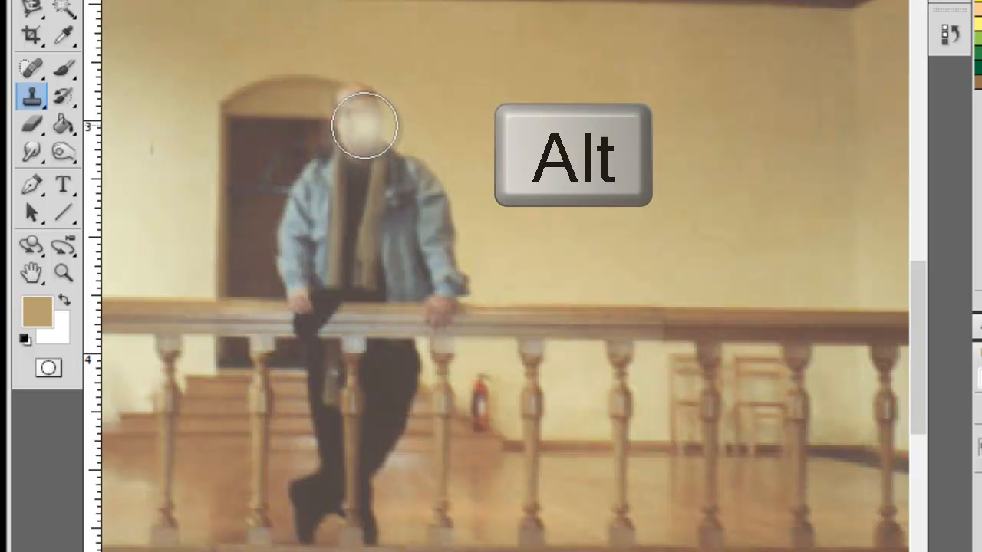
{"action": "left_click", "coordinate": [360, 125], "text": "alt"}
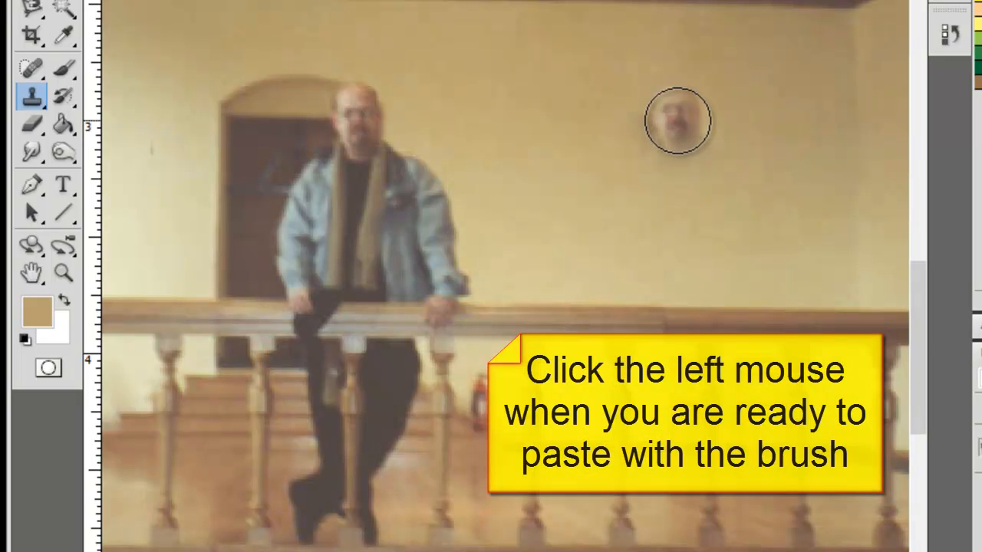
{"action": "mouse_move", "coordinate": [675, 121]}
{"action": "left_mouse_down"}
{"action": "mouse_move", "coordinate": [683, 161]}
{"action": "mouse_move", "coordinate": [651, 176]}
{"action": "mouse_move", "coordinate": [717, 212]}
{"action": "mouse_move", "coordinate": [656, 227]}
{"action": "mouse_move", "coordinate": [640, 246]}
{"action": "mouse_move", "coordinate": [716, 272]}
{"action": "left_mouse_up"}
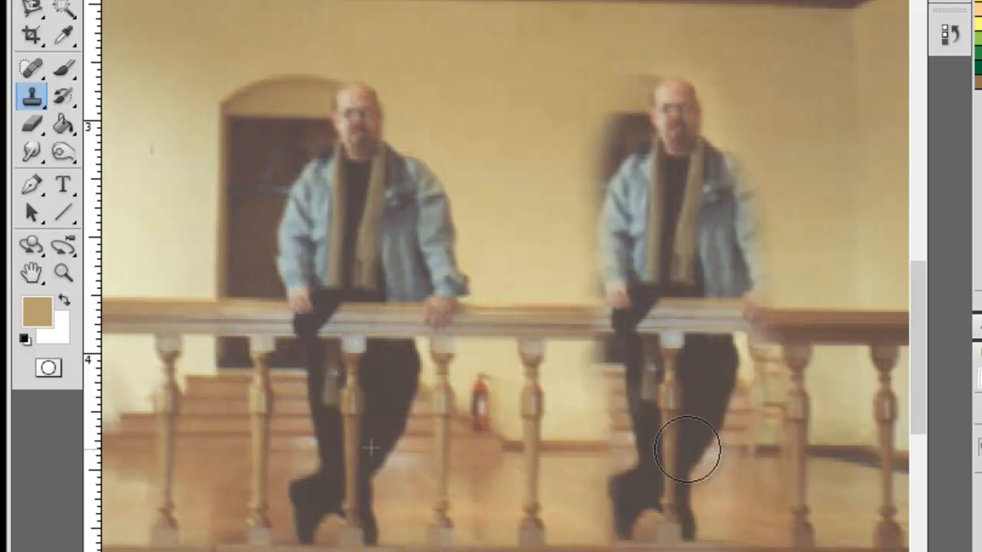
{"action": "left_click_drag", "start_coordinate": [867, 390], "coordinate": [845, 370]}
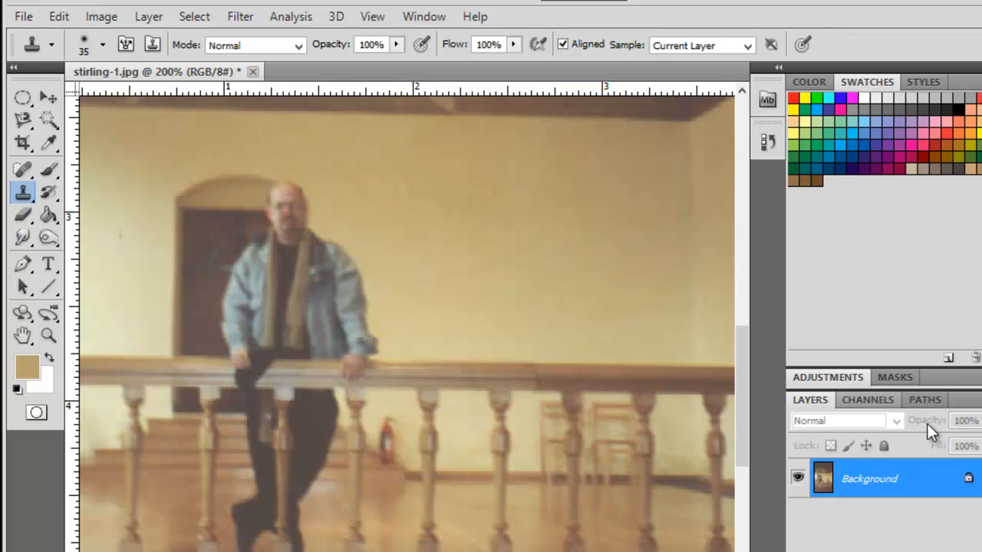
Step: Add a new layer above the Background with the default name, Normal mode and 100% opacity
{"action": "left_click", "coordinate": [159, 15]}
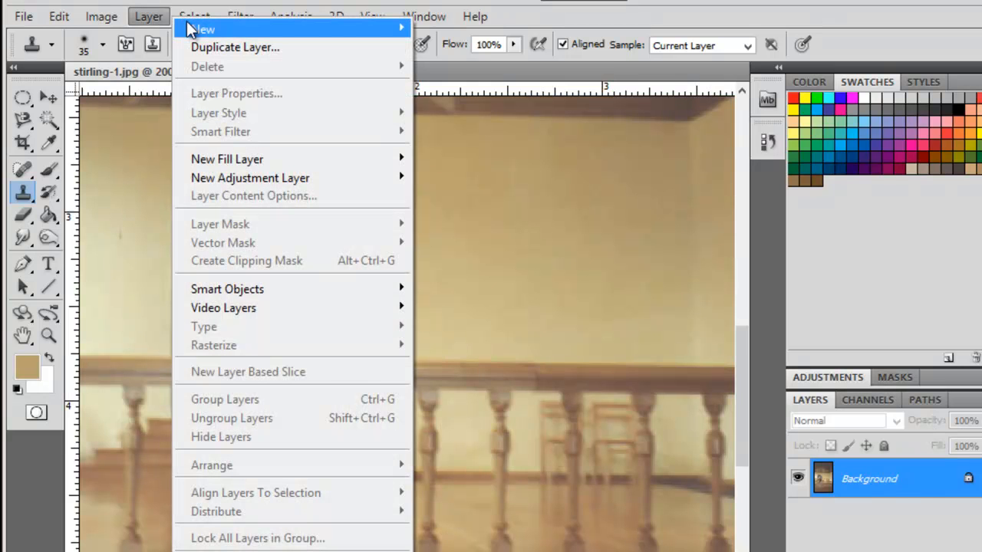
{"action": "mouse_move", "coordinate": [200, 29]}
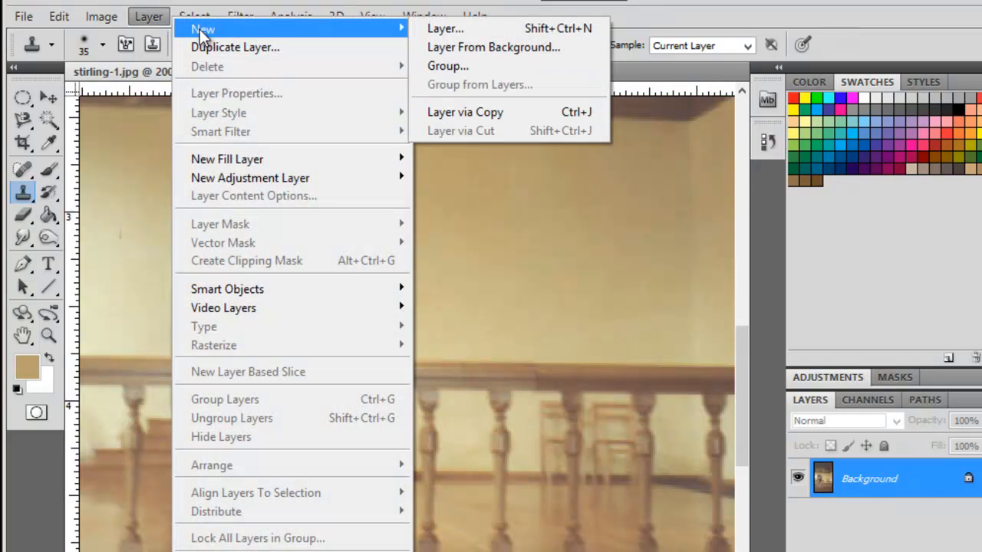
{"action": "left_click", "coordinate": [436, 31]}
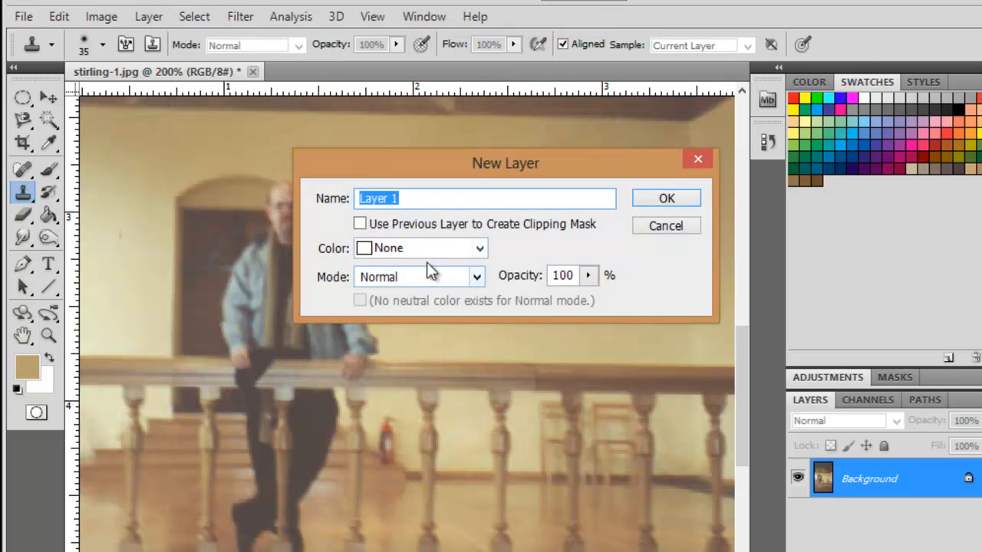
{"action": "left_click", "coordinate": [658, 200]}
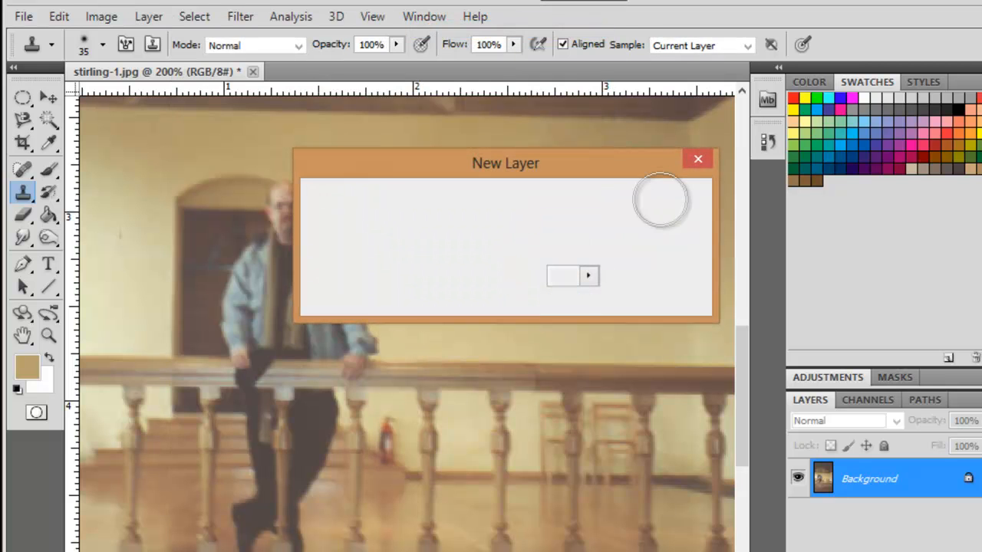
Step: Set the man's face on the Background layer as the Clone Stamp source
{"action": "key", "text": "alt"}
{"action": "left_click", "coordinate": [863, 510]}
{"action": "key", "text": "alt"}
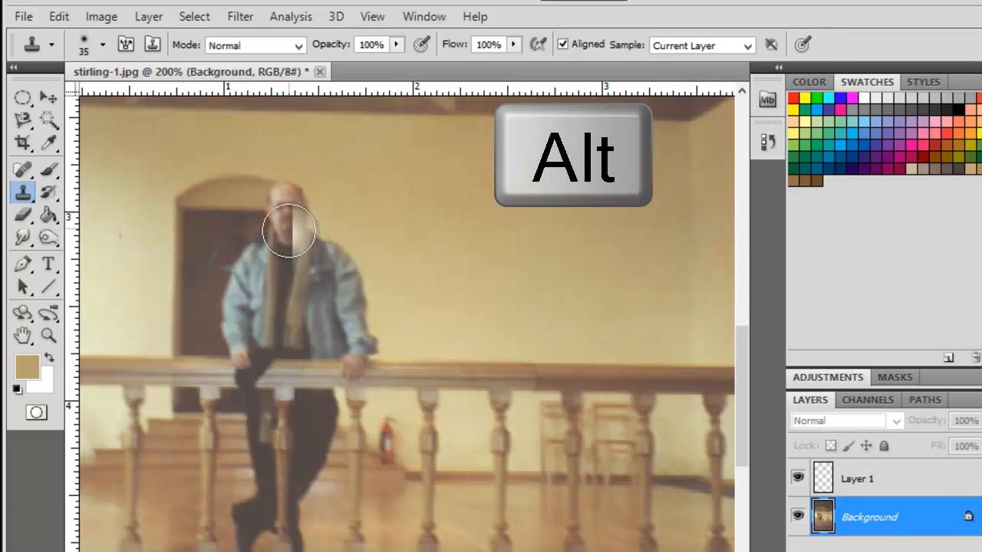
{"action": "left_click", "coordinate": [289, 226], "text": "alt"}
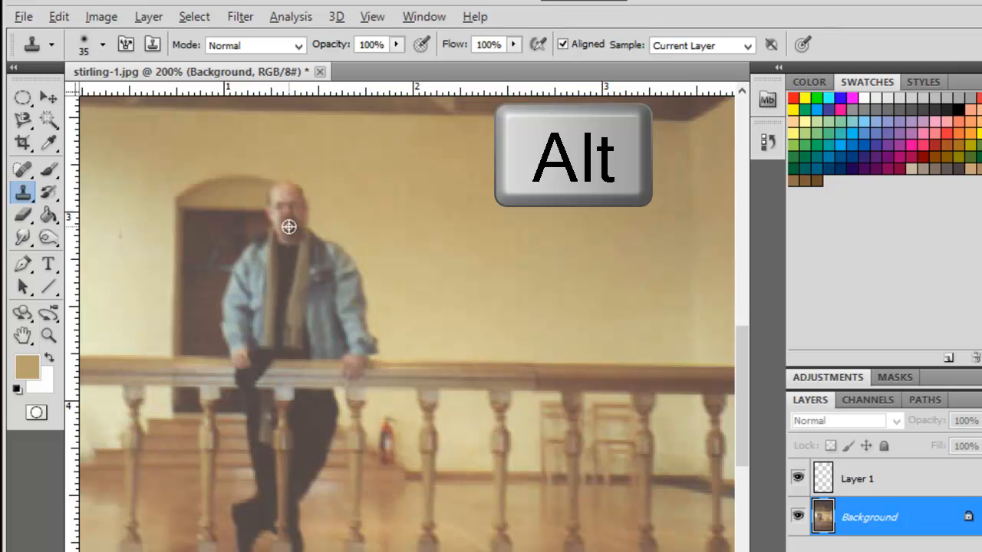
Step: Clone the man onto Layer 1 to the right of the original and erase the excess background around the copy
{"action": "left_click", "coordinate": [914, 481]}
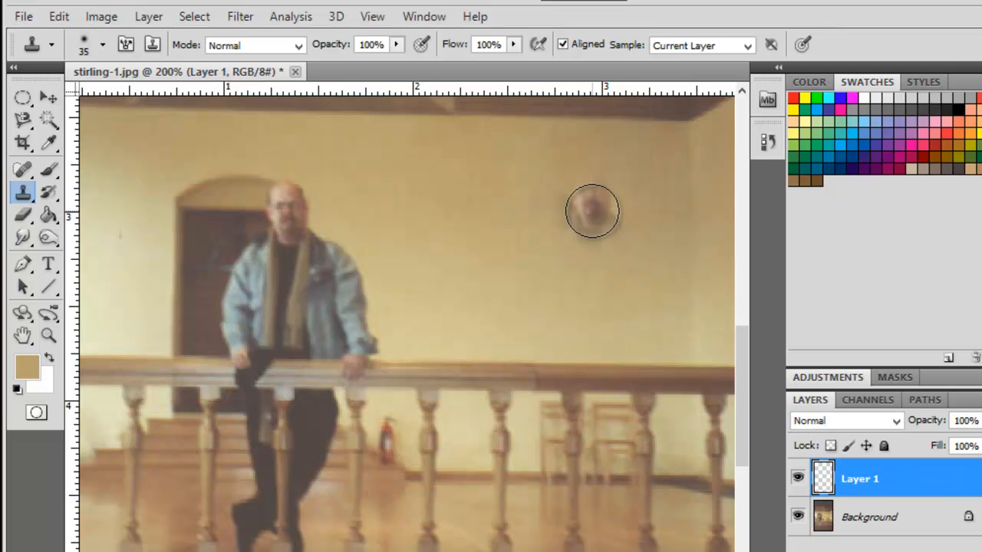
{"action": "mouse_move", "coordinate": [589, 217]}
{"action": "left_mouse_down"}
{"action": "mouse_move", "coordinate": [605, 245]}
{"action": "mouse_move", "coordinate": [577, 261]}
{"action": "mouse_move", "coordinate": [572, 277]}
{"action": "mouse_move", "coordinate": [618, 286]}
{"action": "mouse_move", "coordinate": [564, 302]}
{"action": "mouse_move", "coordinate": [570, 325]}
{"action": "mouse_move", "coordinate": [621, 332]}
{"action": "mouse_move", "coordinate": [622, 349]}
{"action": "mouse_move", "coordinate": [548, 359]}
{"action": "mouse_move", "coordinate": [591, 394]}
{"action": "mouse_move", "coordinate": [649, 411]}
{"action": "mouse_move", "coordinate": [556, 359]}
{"action": "mouse_move", "coordinate": [621, 233]}
{"action": "mouse_move", "coordinate": [647, 308]}
{"action": "mouse_move", "coordinate": [642, 366]}
{"action": "left_mouse_up"}
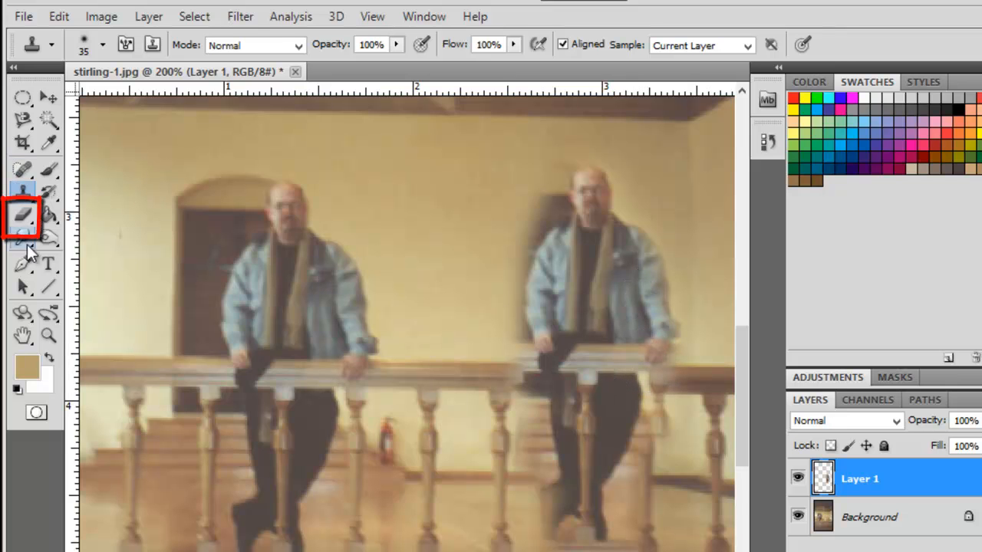
{"action": "left_click", "coordinate": [23, 215]}
{"action": "mouse_move", "coordinate": [530, 197]}
{"action": "left_mouse_down"}
{"action": "mouse_move", "coordinate": [511, 212]}
{"action": "mouse_move", "coordinate": [478, 281]}
{"action": "mouse_move", "coordinate": [478, 322]}
{"action": "left_mouse_up"}
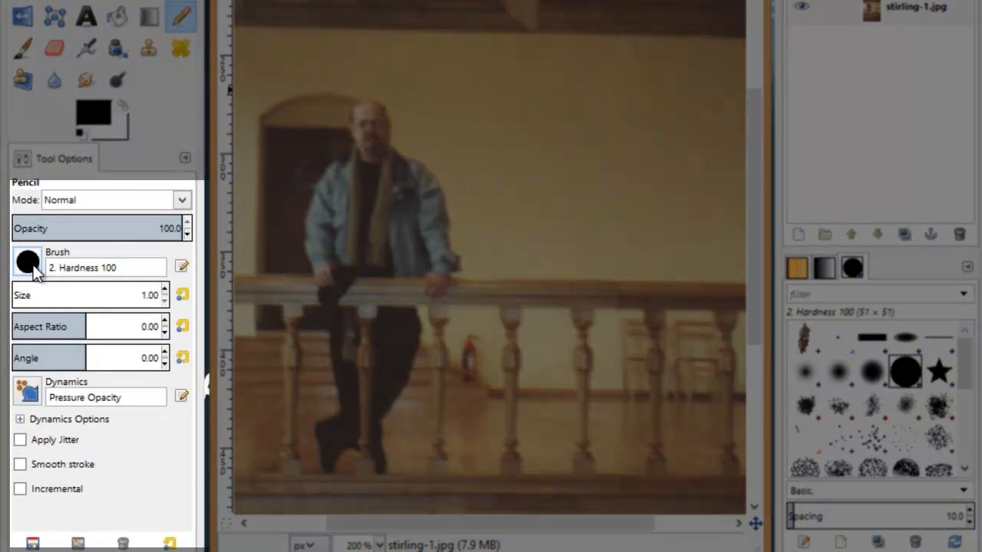
Step: In GIMP, look through the brush shapes available for the Pencil tool
{"action": "left_click", "coordinate": [31, 267]}
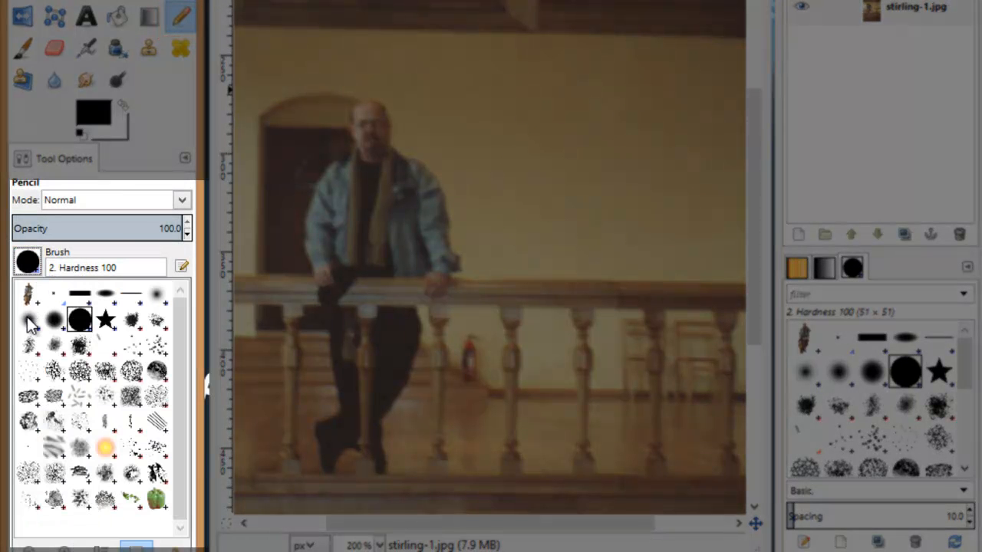
{"action": "left_click", "coordinate": [143, 250]}
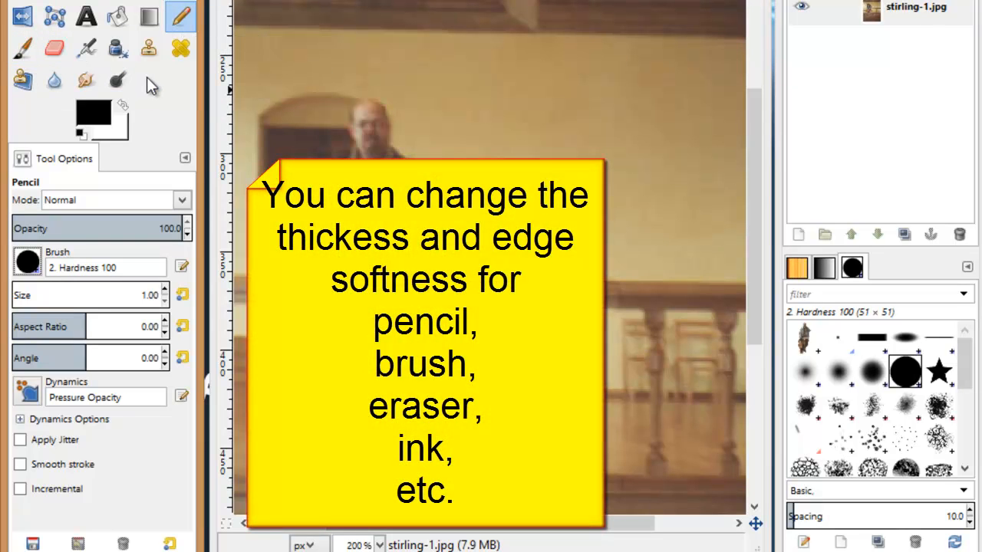
Step: Switch to Photoshop and examine the brush size, hardness and preset shape options for the Brush tool
{"action": "left_click", "coordinate": [119, 55]}
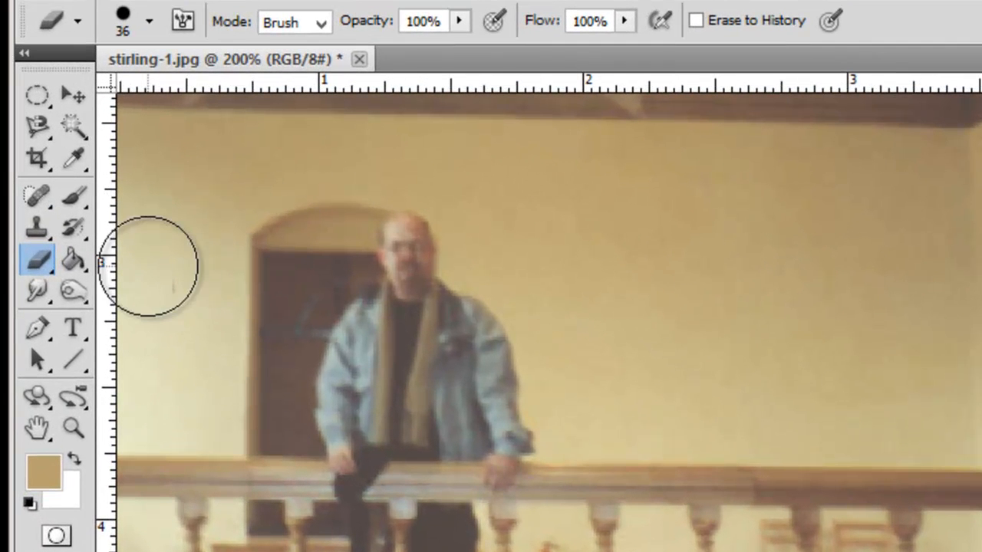
{"action": "left_click", "coordinate": [73, 198]}
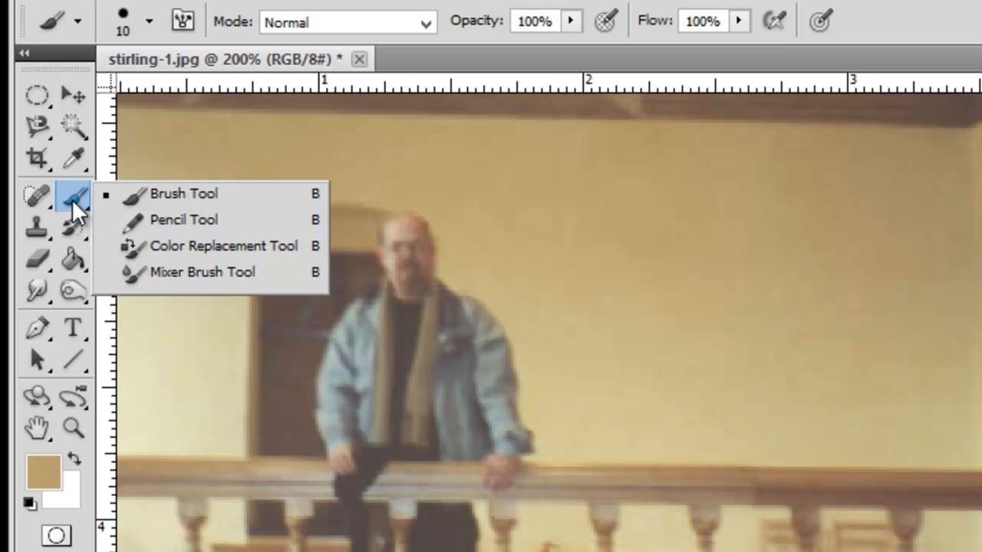
{"action": "left_click", "coordinate": [168, 219]}
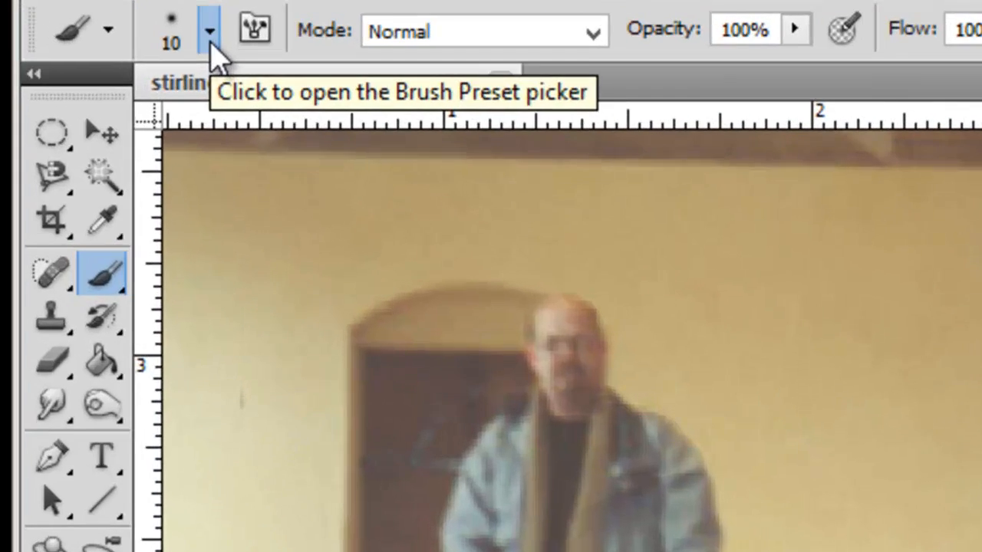
{"action": "left_click", "coordinate": [151, 29]}
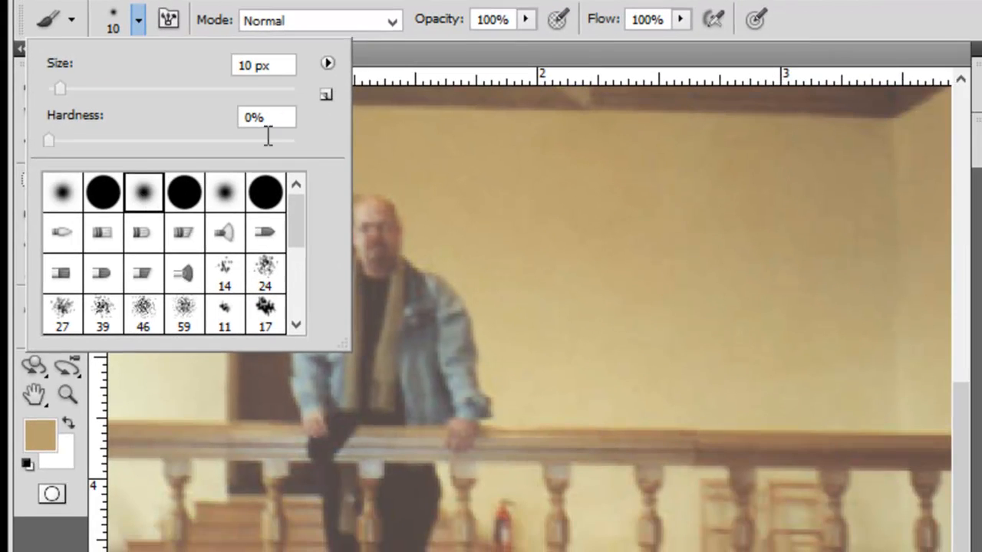
{"action": "key", "text": "Escape"}
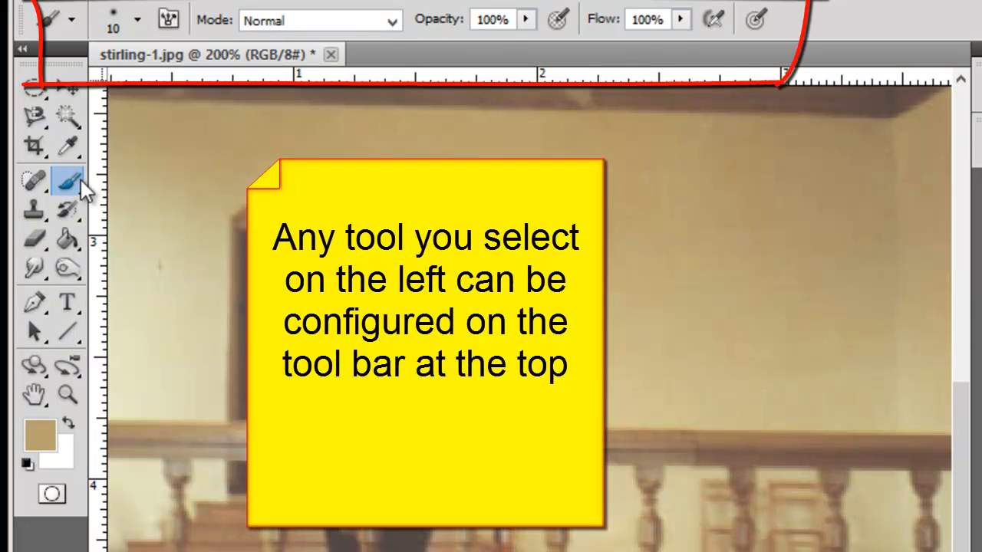
Step: Examine the brush options available for the Eraser tool
{"action": "left_click", "coordinate": [33, 233]}
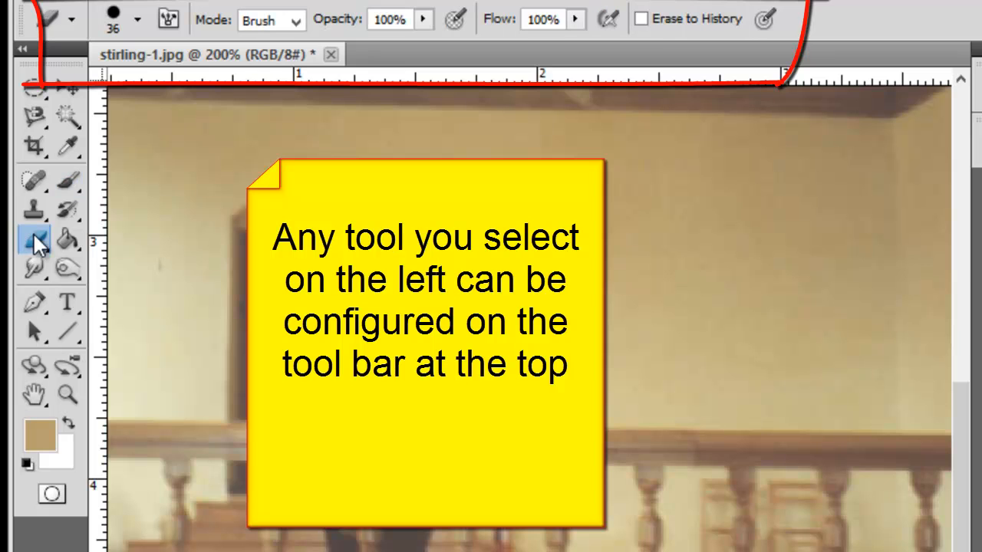
{"action": "left_click", "coordinate": [136, 24]}
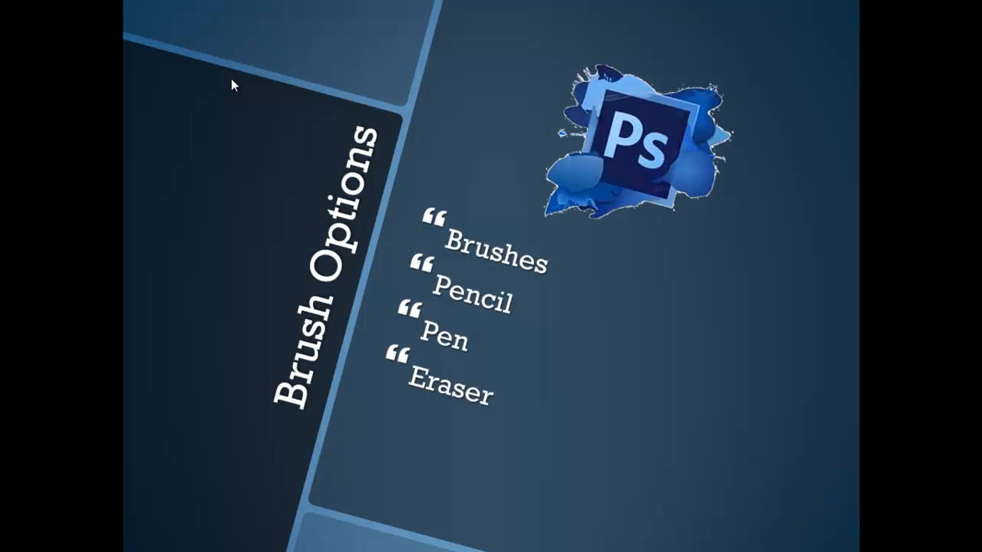
{"action": "key", "text": "Right"}
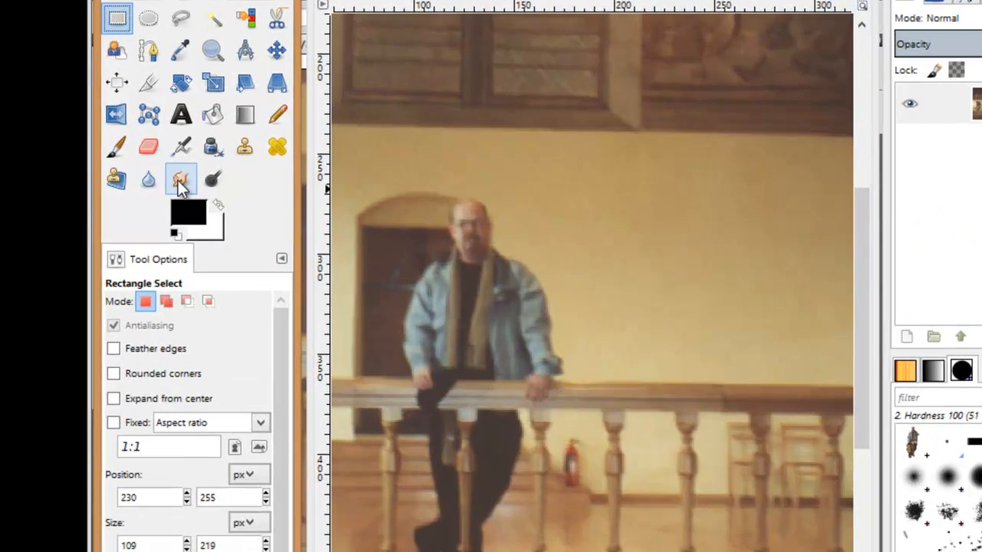
Step: In GIMP, smudge out the fire extinguisher behind the railing using the Smudge tool at brush size 10
{"action": "left_click", "coordinate": [193, 169]}
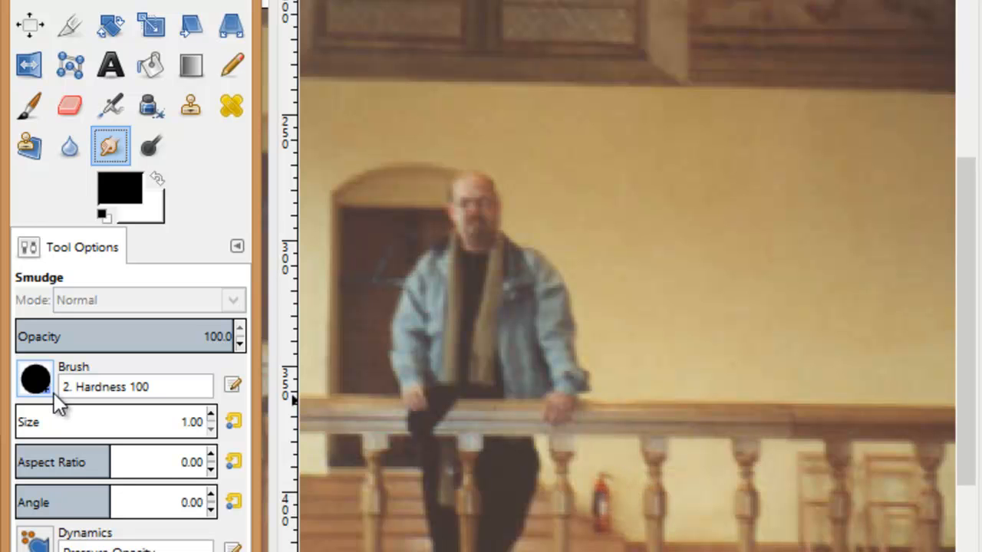
{"action": "scroll", "coordinate": [212, 415], "scroll_direction": "up", "scroll_amount": 5}
{"action": "scroll", "coordinate": [212, 415], "scroll_direction": "up", "scroll_amount": 2}
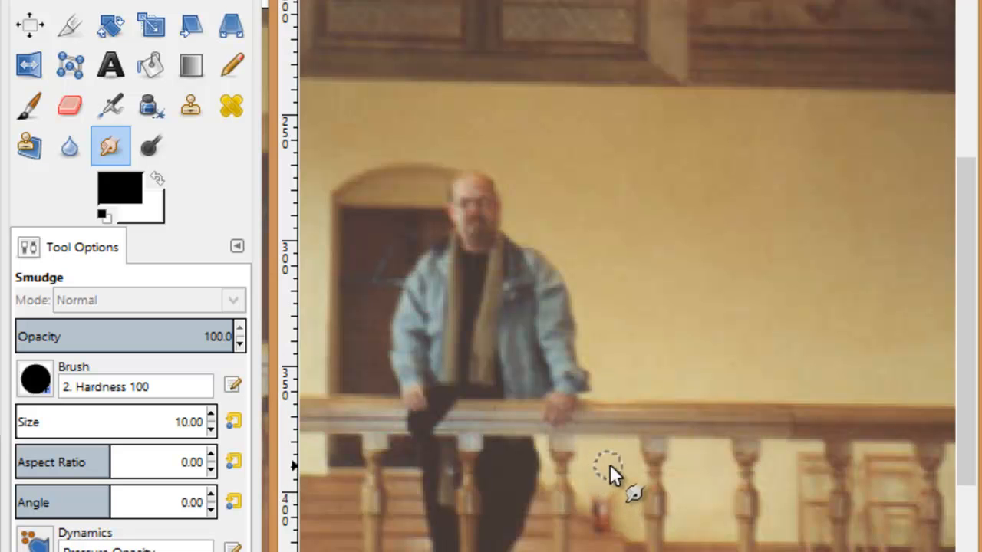
{"action": "mouse_move", "coordinate": [604, 477]}
{"action": "left_mouse_down"}
{"action": "mouse_move", "coordinate": [598, 511]}
{"action": "mouse_move", "coordinate": [602, 483]}
{"action": "mouse_move", "coordinate": [611, 529]}
{"action": "mouse_move", "coordinate": [604, 481]}
{"action": "left_mouse_up"}
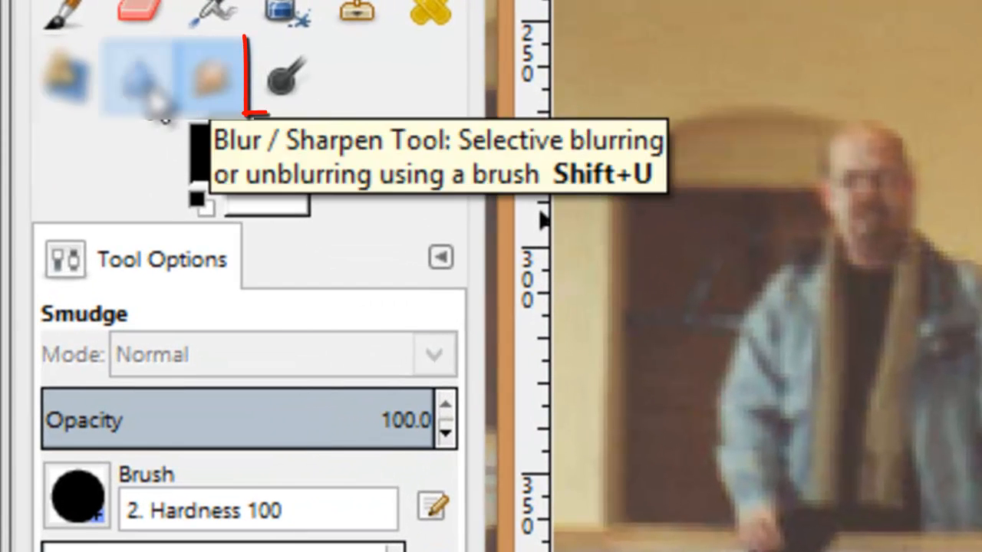
Step: Set the Dodge / Burn tool's type to Burn
{"action": "left_click", "coordinate": [134, 37]}
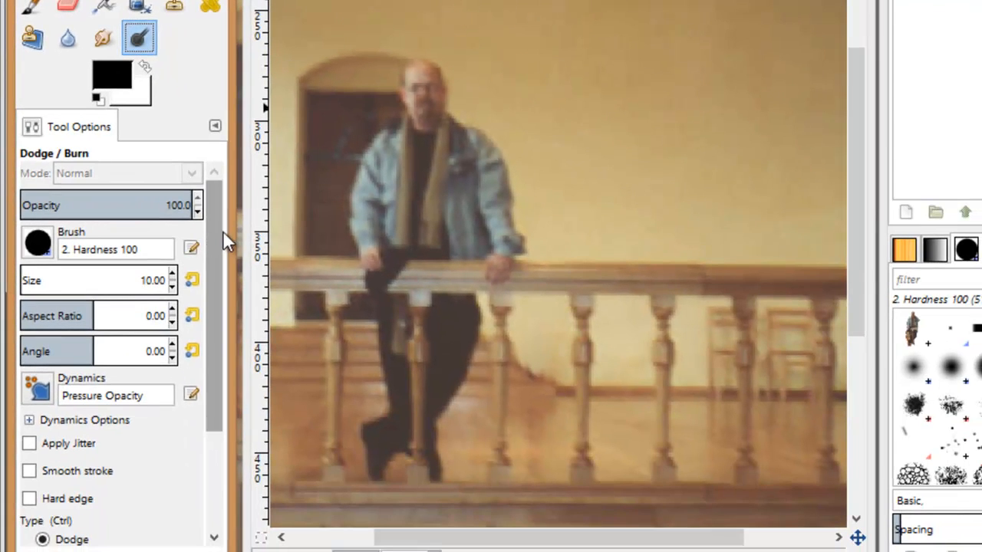
{"action": "left_click_drag", "start_coordinate": [216, 228], "coordinate": [214, 343]}
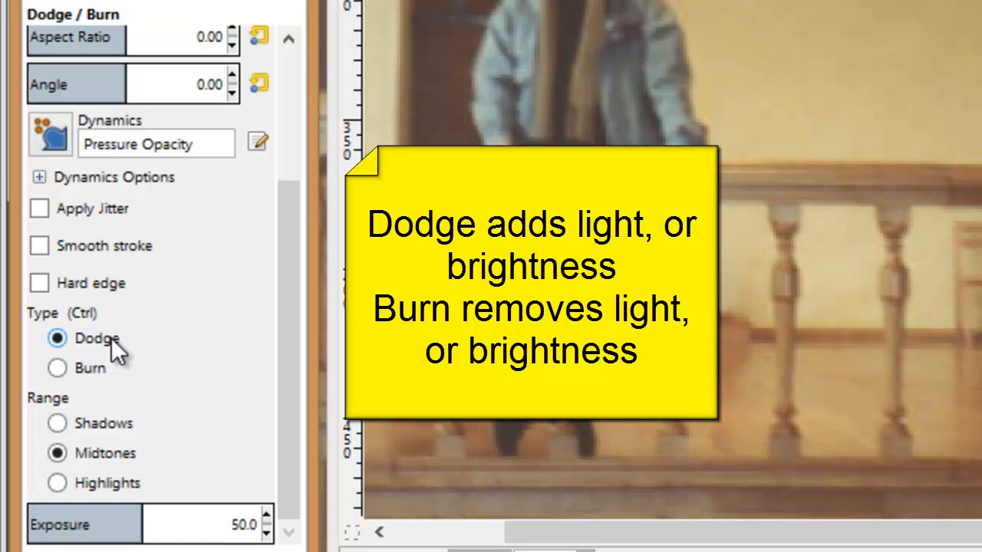
{"action": "left_click", "coordinate": [81, 368]}
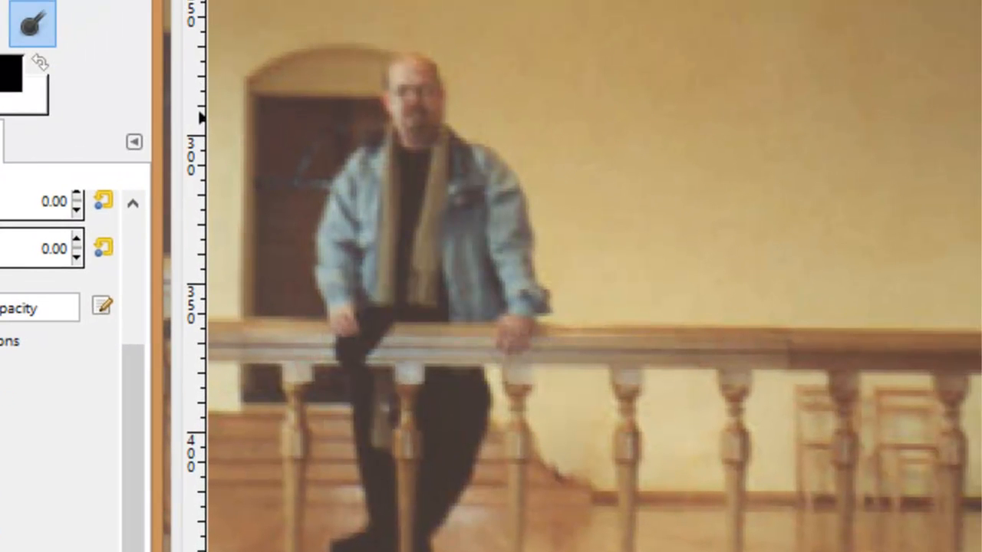
Step: Select a rectangular section of the handrail in front of the man, about 14 px tall, and darken inside it with the Burn tool
{"action": "key", "text": "r"}
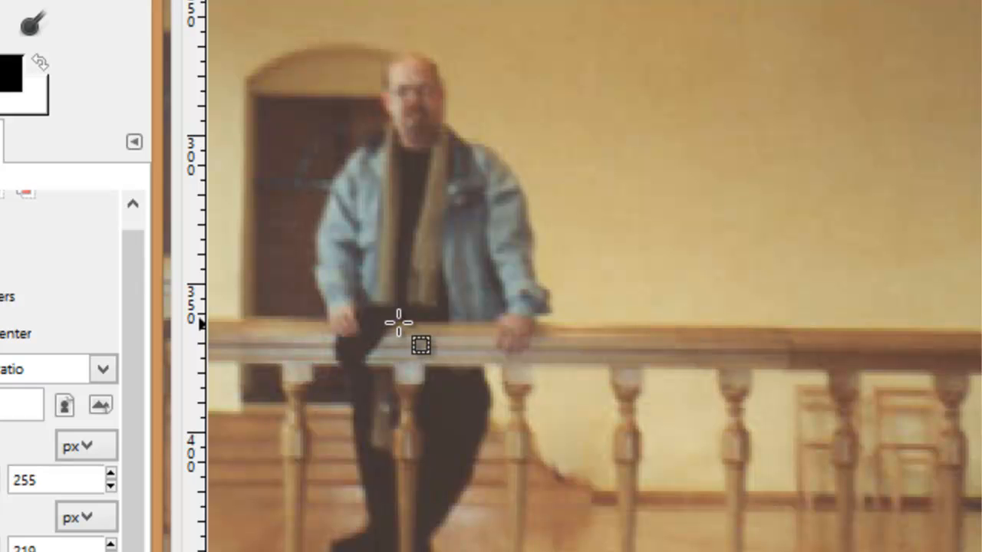
{"action": "left_click_drag", "start_coordinate": [397, 322], "coordinate": [495, 365]}
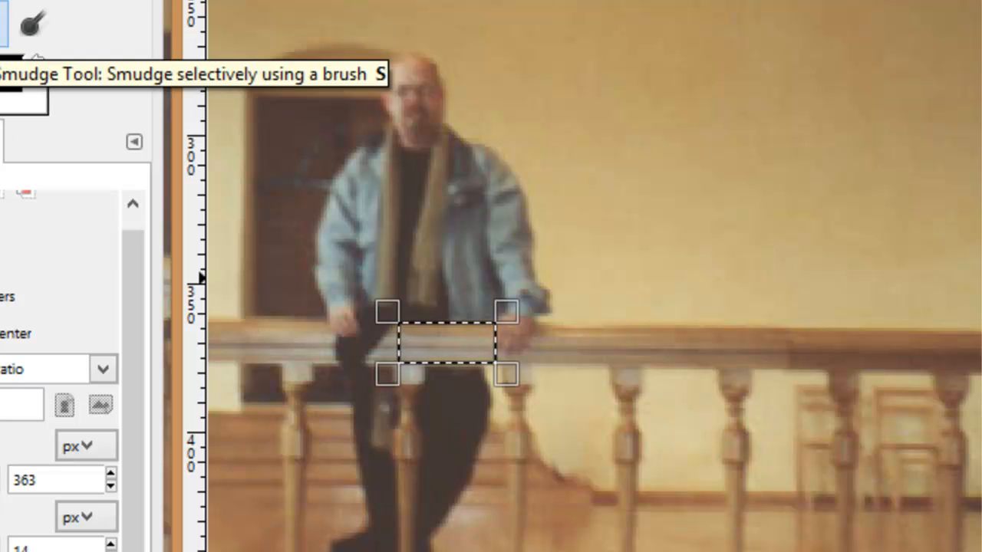
{"action": "left_click", "coordinate": [30, 29]}
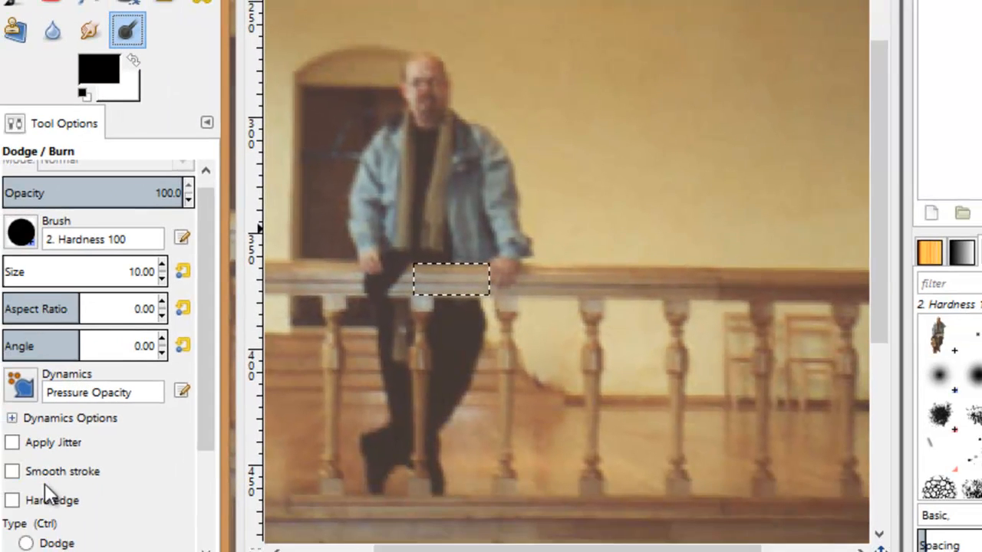
{"action": "scroll", "coordinate": [211, 425], "scroll_direction": "down", "scroll_amount": 4}
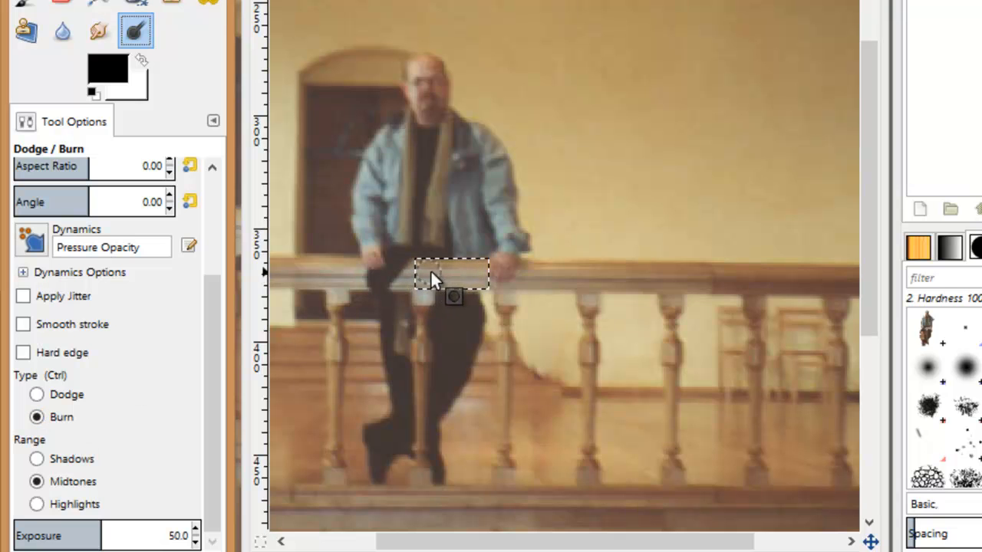
{"action": "mouse_move", "coordinate": [432, 270]}
{"action": "left_mouse_down"}
{"action": "mouse_move", "coordinate": [476, 274]}
{"action": "mouse_move", "coordinate": [425, 279]}
{"action": "mouse_move", "coordinate": [482, 281]}
{"action": "mouse_move", "coordinate": [427, 271]}
{"action": "left_mouse_up"}
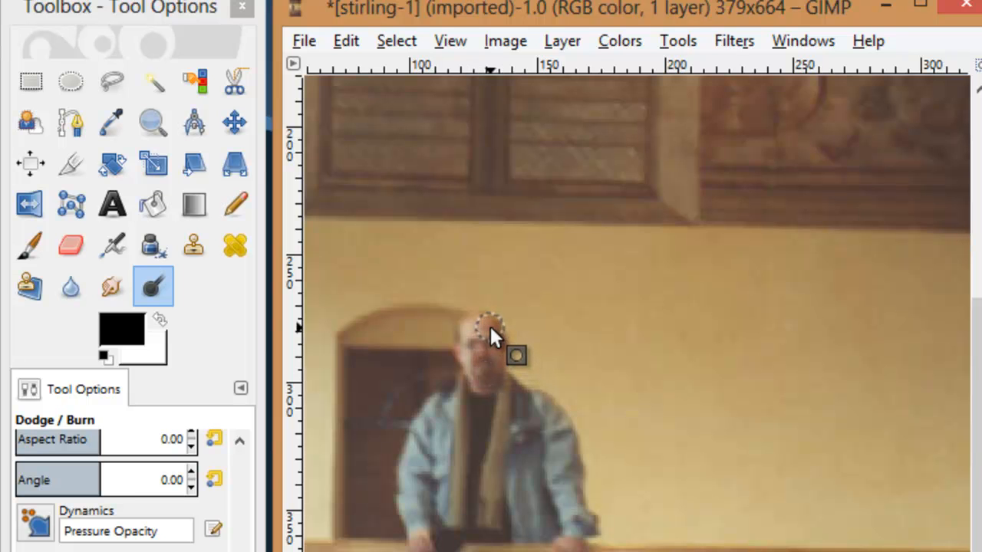
Step: Blur the man's face with the Blur / Sharpen tool at brush size 10
{"action": "left_click", "coordinate": [86, 297]}
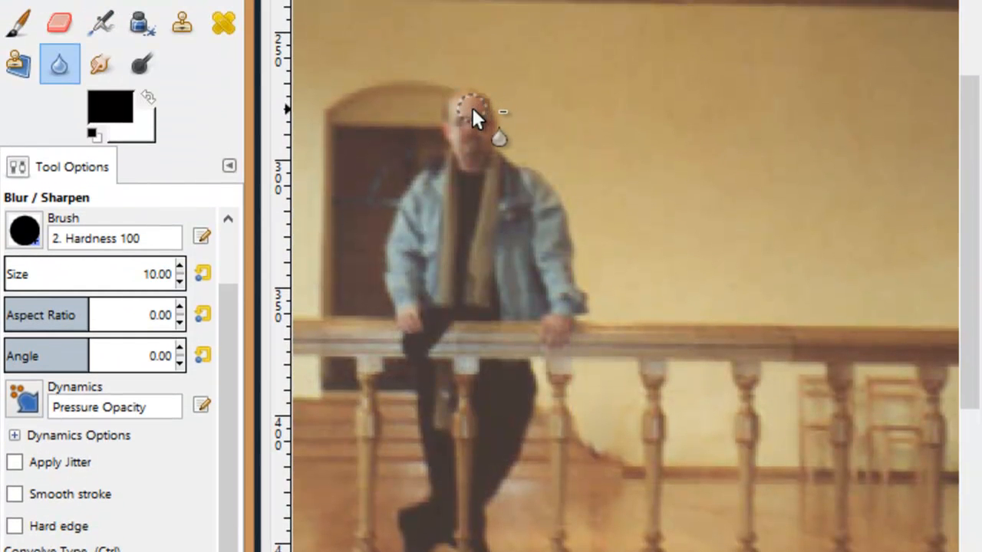
{"action": "mouse_move", "coordinate": [456, 128]}
{"action": "left_mouse_down"}
{"action": "mouse_move", "coordinate": [481, 121]}
{"action": "mouse_move", "coordinate": [477, 111]}
{"action": "mouse_move", "coordinate": [462, 120]}
{"action": "mouse_move", "coordinate": [461, 137]}
{"action": "mouse_move", "coordinate": [480, 146]}
{"action": "mouse_move", "coordinate": [490, 124]}
{"action": "mouse_move", "coordinate": [464, 107]}
{"action": "mouse_move", "coordinate": [452, 113]}
{"action": "mouse_move", "coordinate": [448, 138]}
{"action": "mouse_move", "coordinate": [481, 154]}
{"action": "mouse_move", "coordinate": [488, 116]}
{"action": "mouse_move", "coordinate": [472, 102]}
{"action": "mouse_move", "coordinate": [456, 128]}
{"action": "mouse_move", "coordinate": [480, 141]}
{"action": "left_mouse_up"}
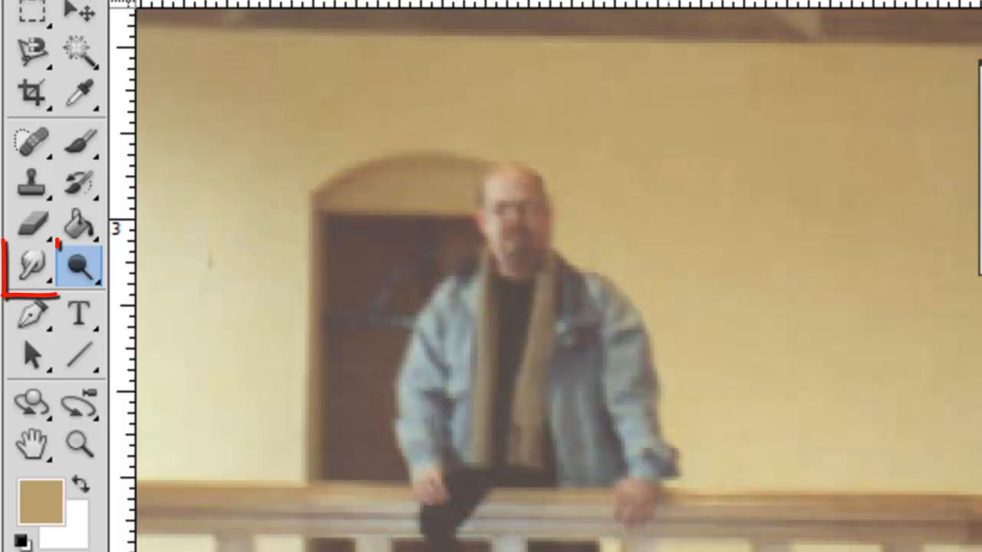
Step: In Photoshop, look through the tool variants grouped with the Smudge, Dodge and Spot Healing Brush tools
{"action": "left_click", "coordinate": [31, 272]}
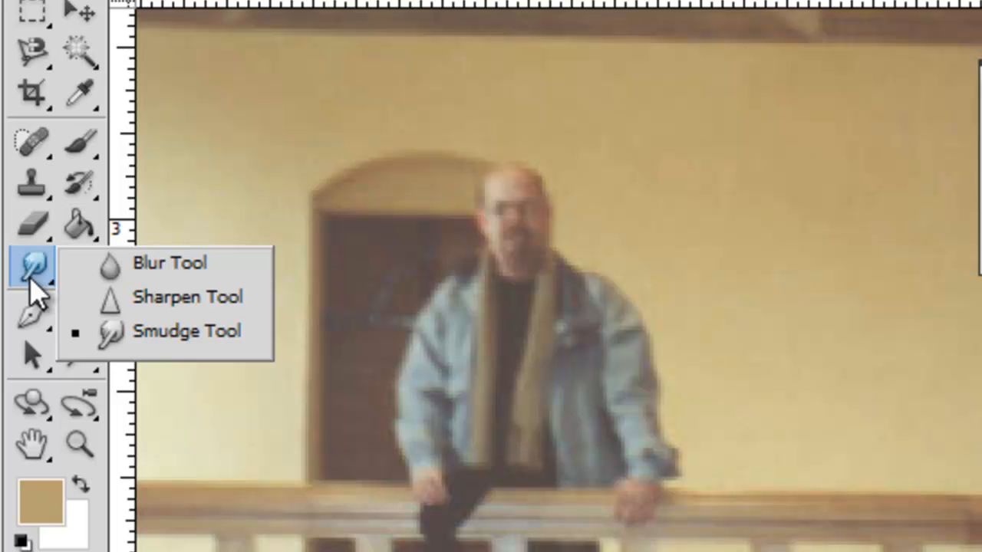
{"action": "left_click", "coordinate": [102, 284]}
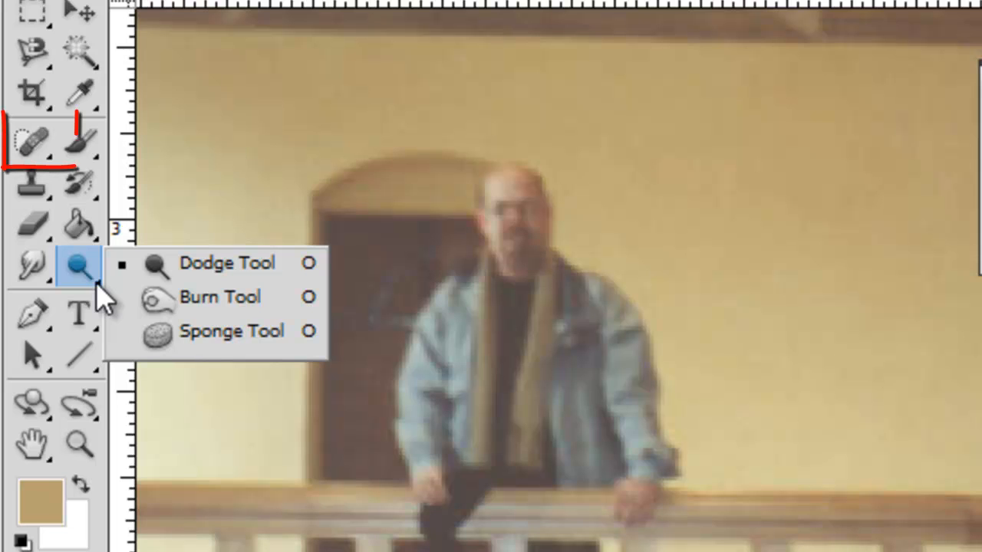
{"action": "left_click", "coordinate": [36, 147]}
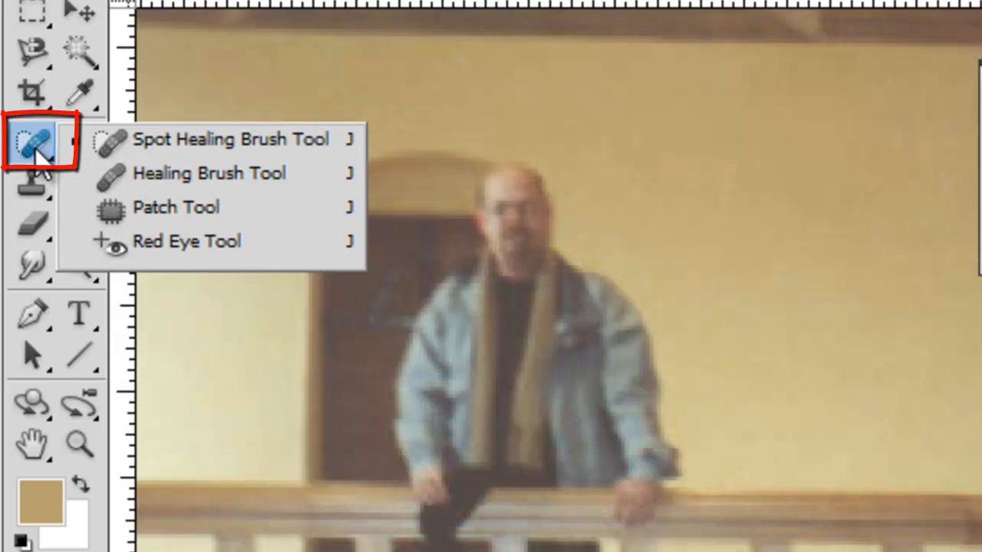